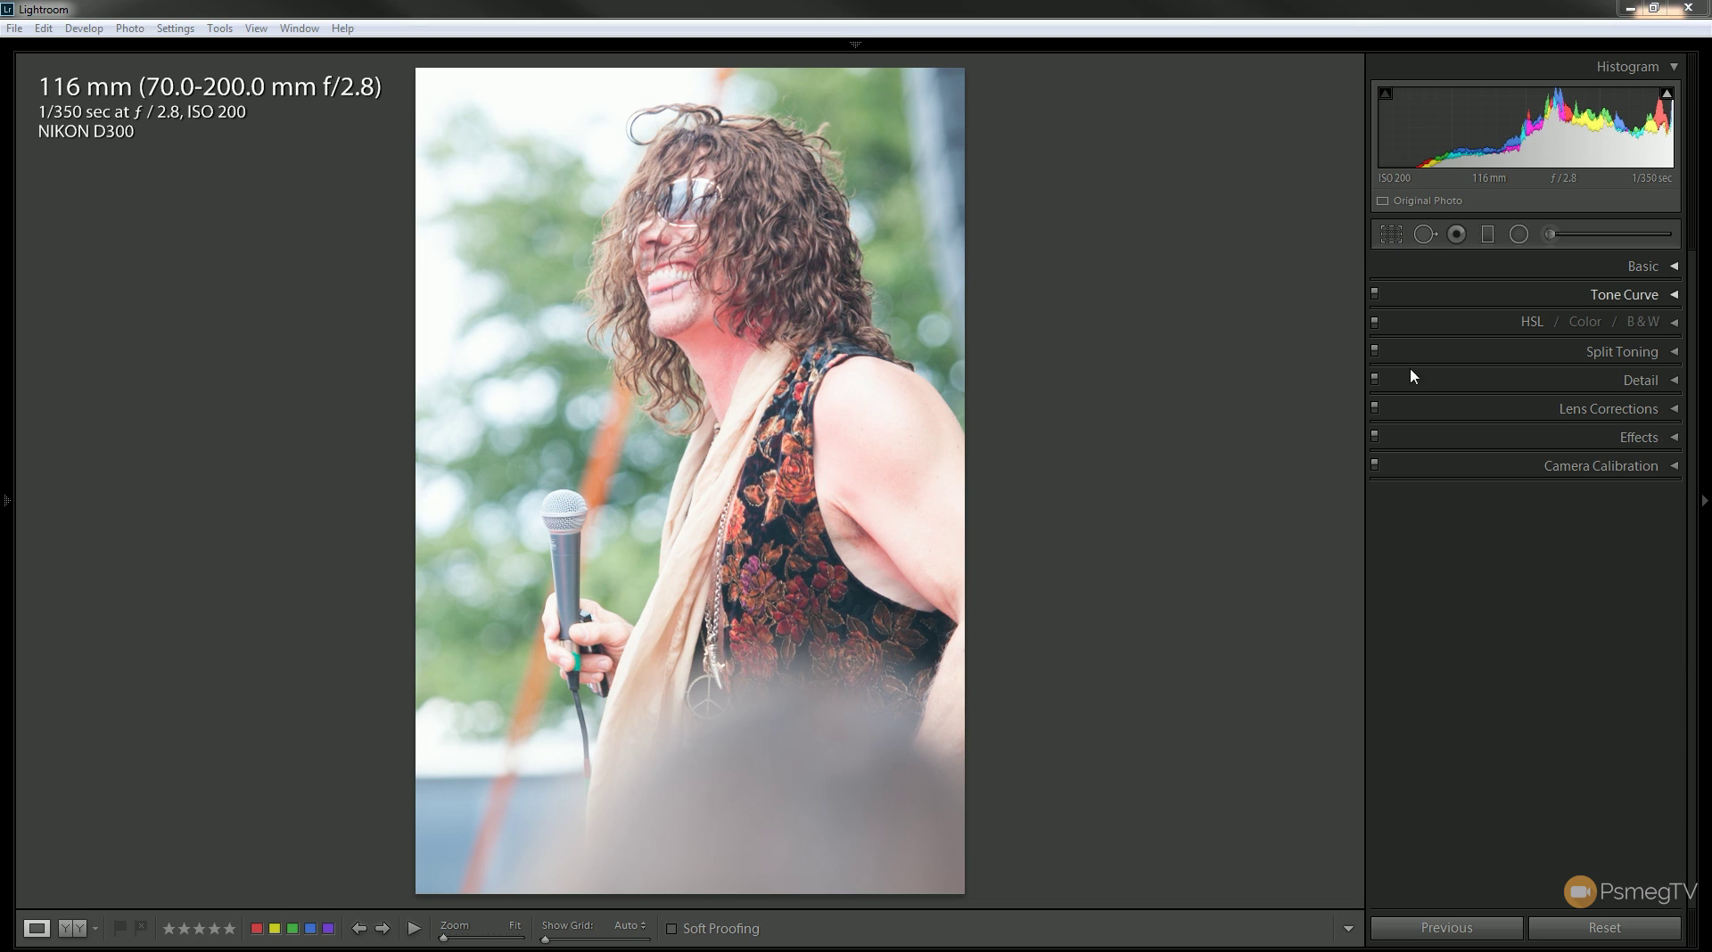
# Crop in from the bottom-right corner, reposition the singer within the frame, and apply the crop
pyautogui.click(1387, 239)
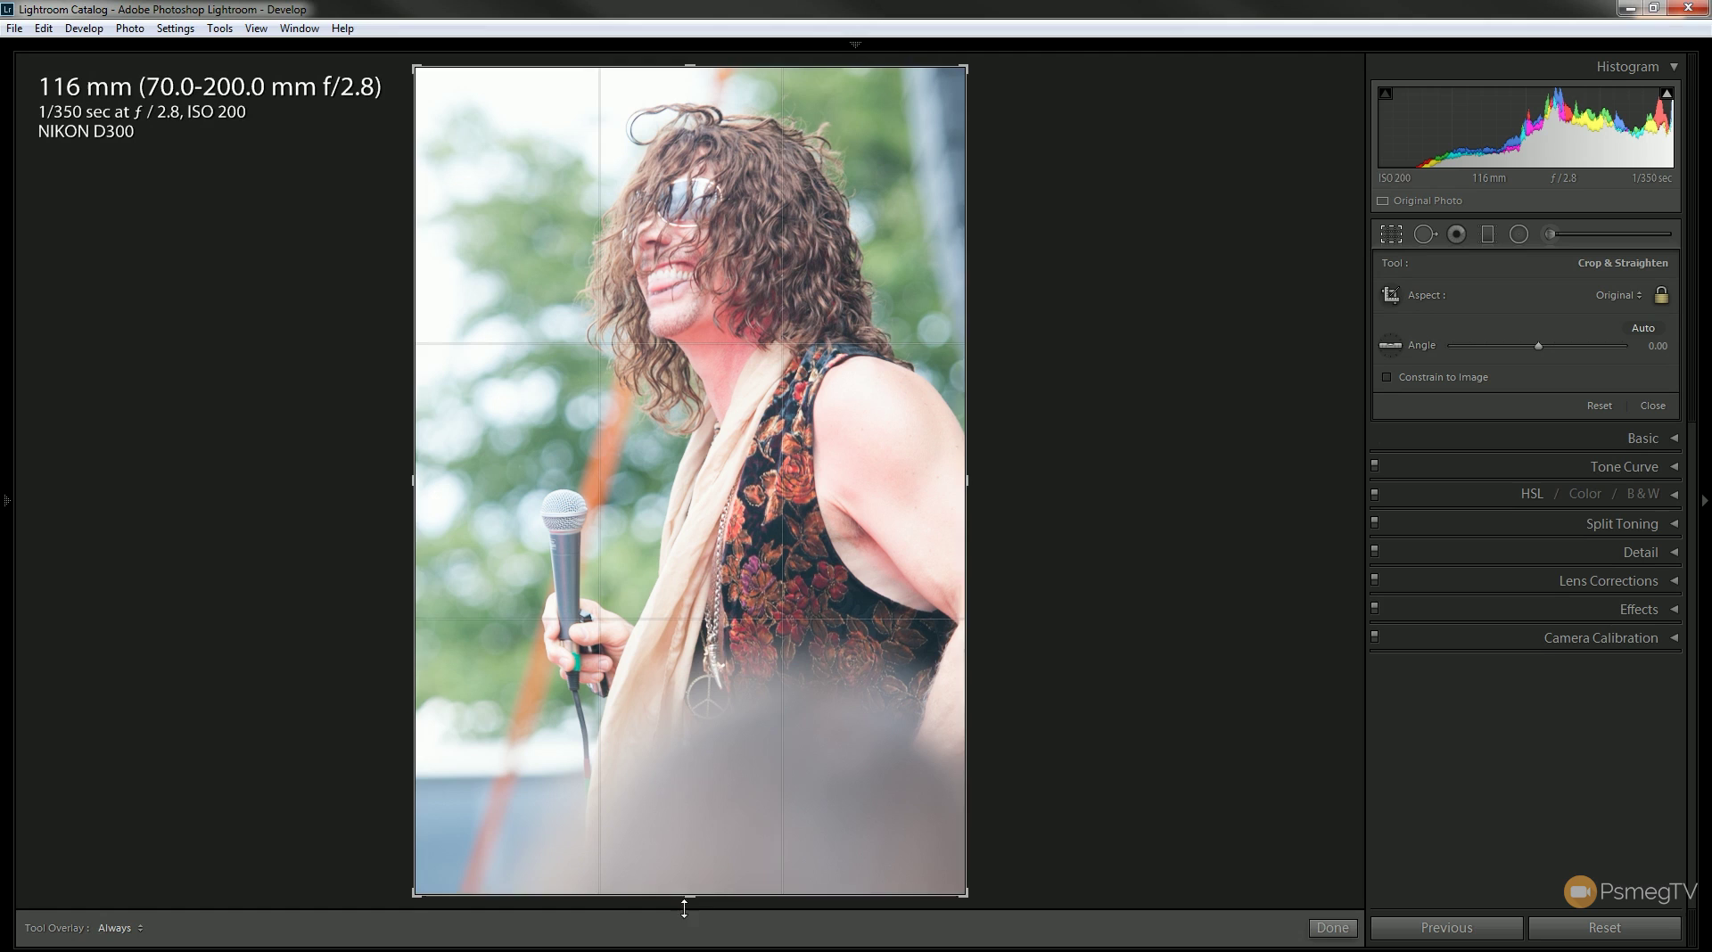
pyautogui.moveTo(964, 895); pyautogui.dragTo(934, 797)
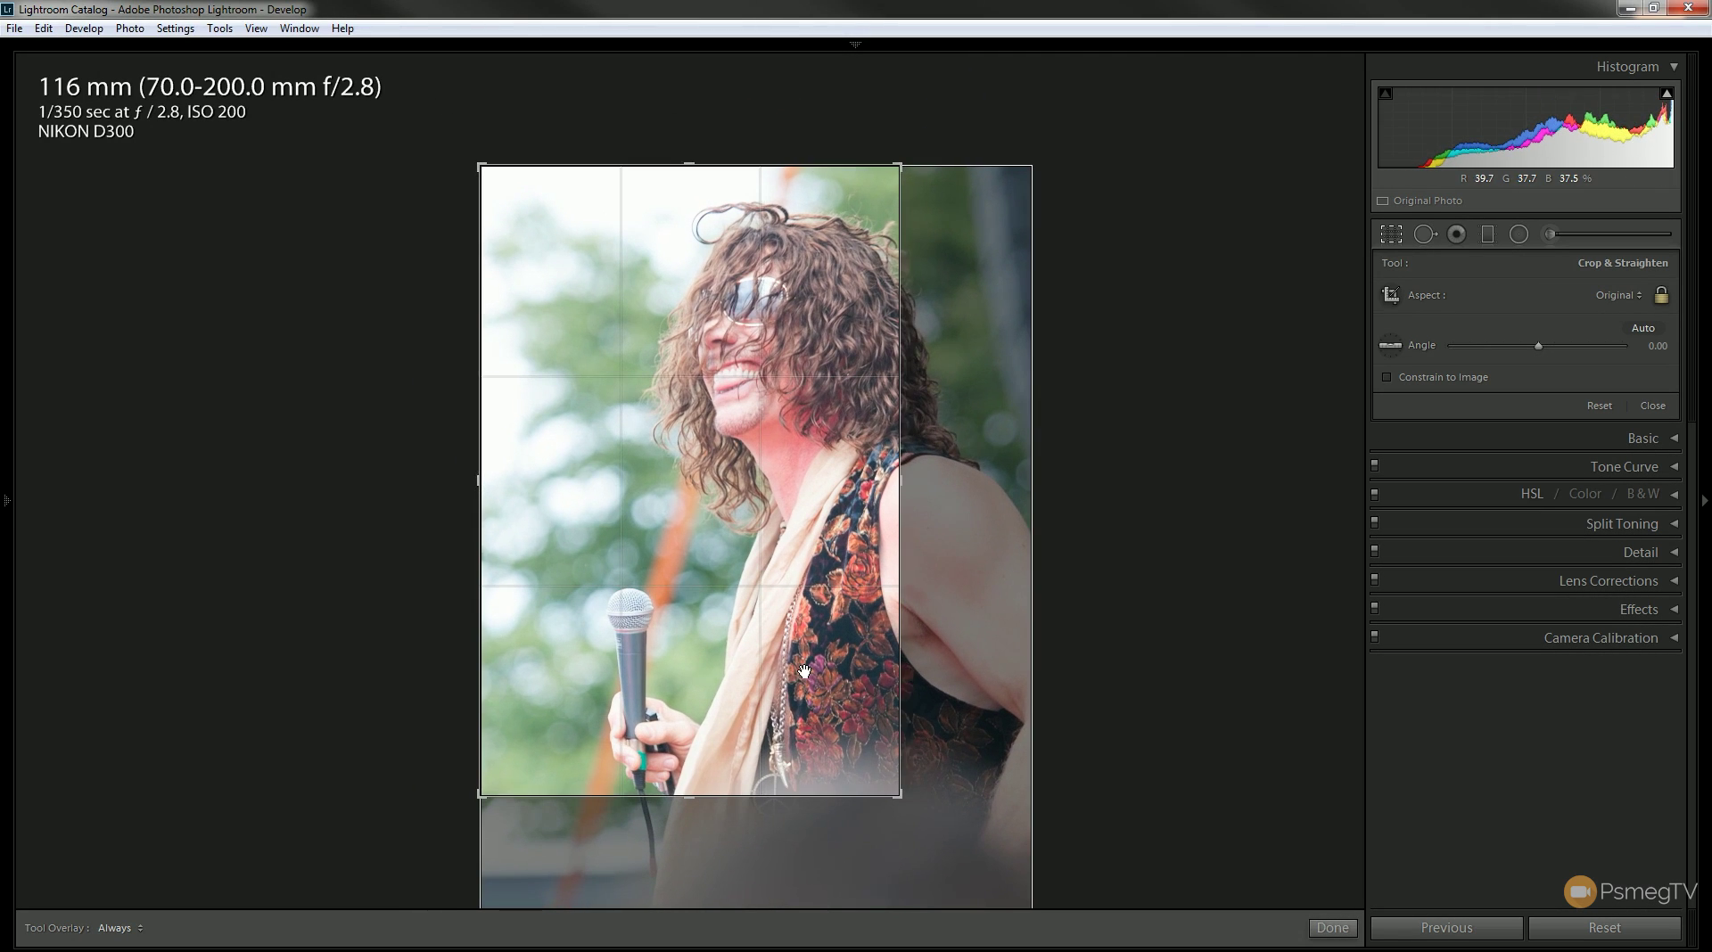
pyautogui.moveTo(805, 671); pyautogui.dragTo(703, 671)
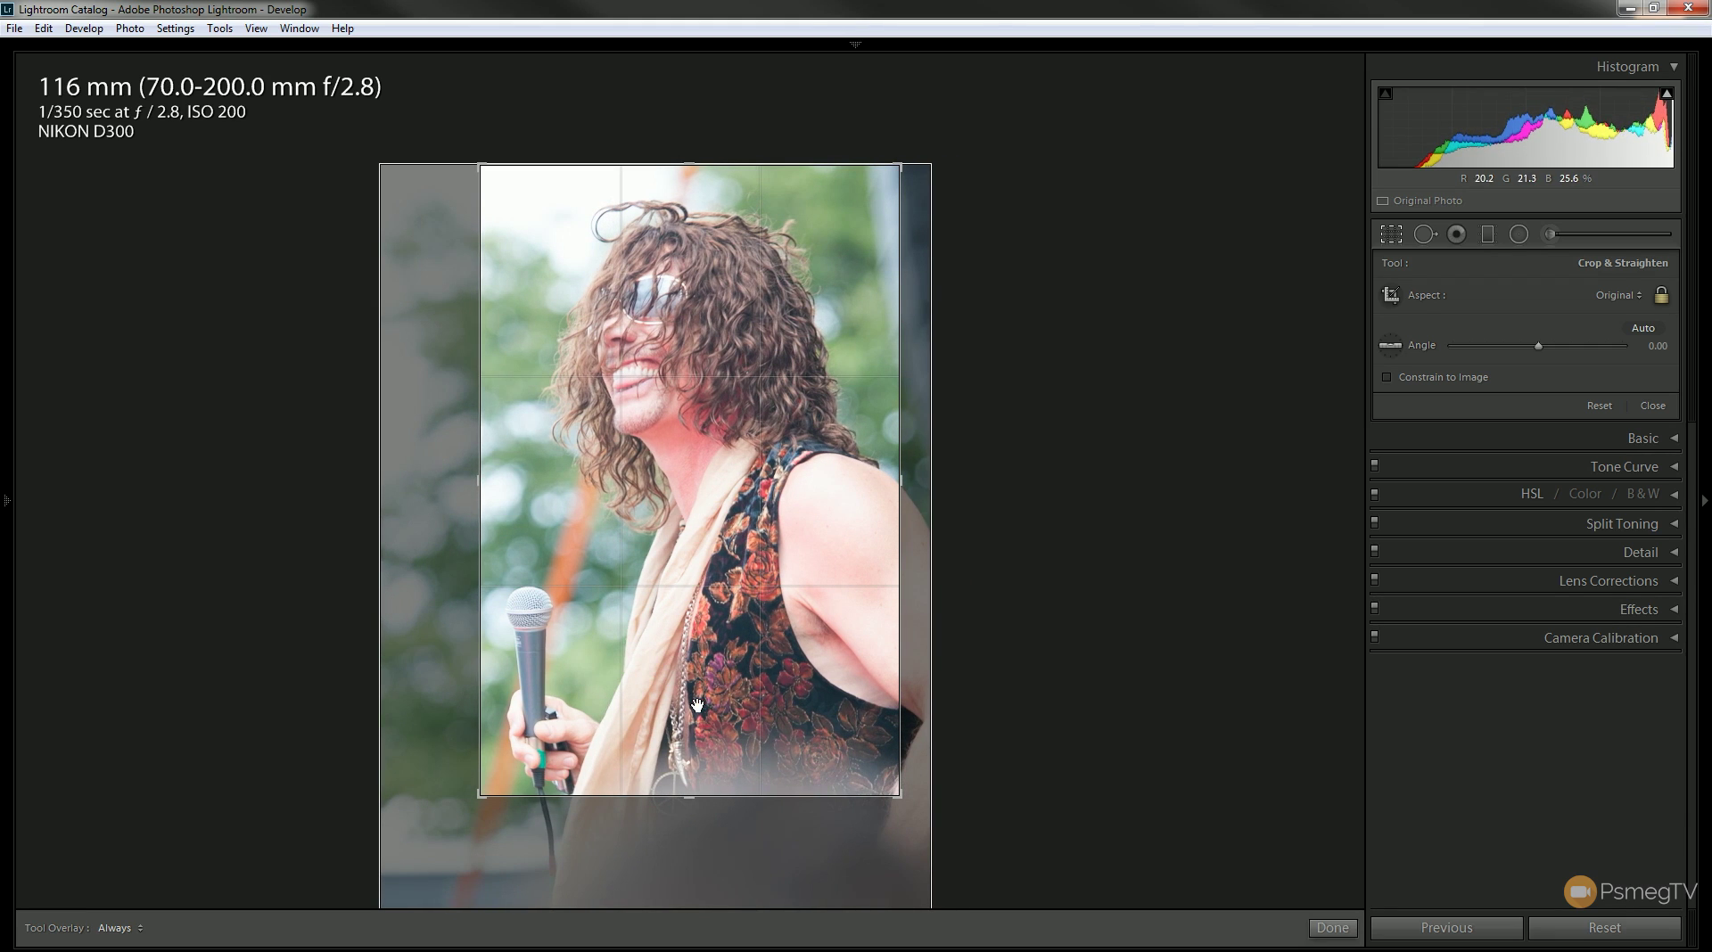
pyautogui.moveTo(702, 705); pyautogui.dragTo(720, 704)
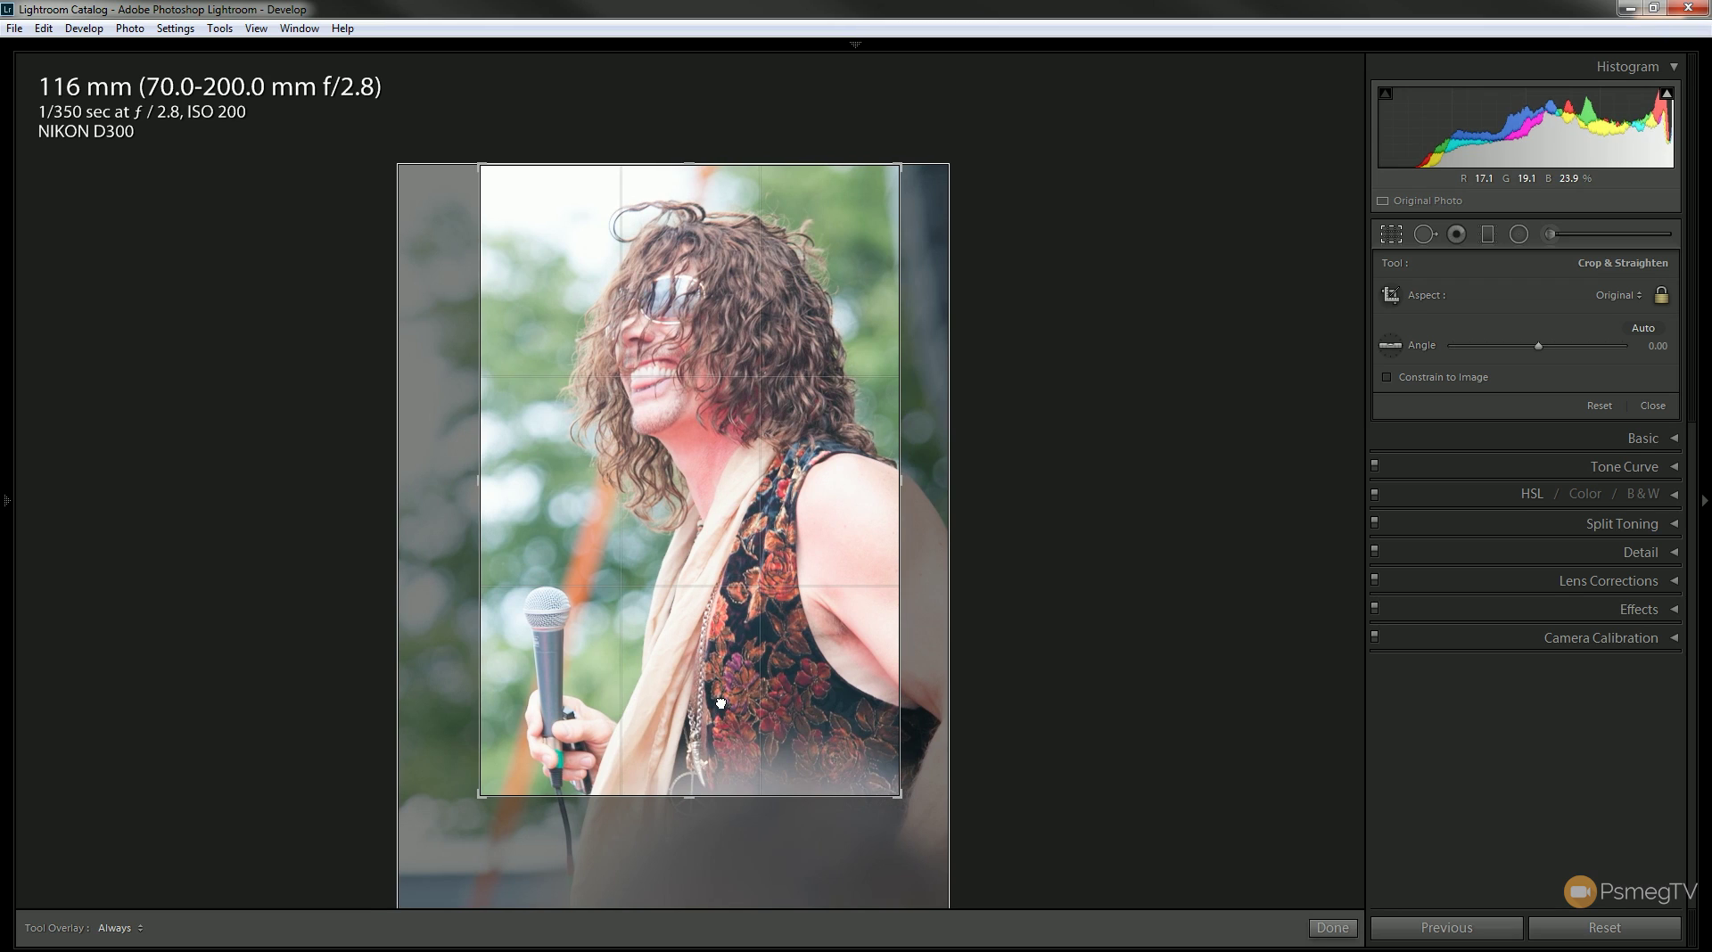
pyautogui.click(1332, 928)
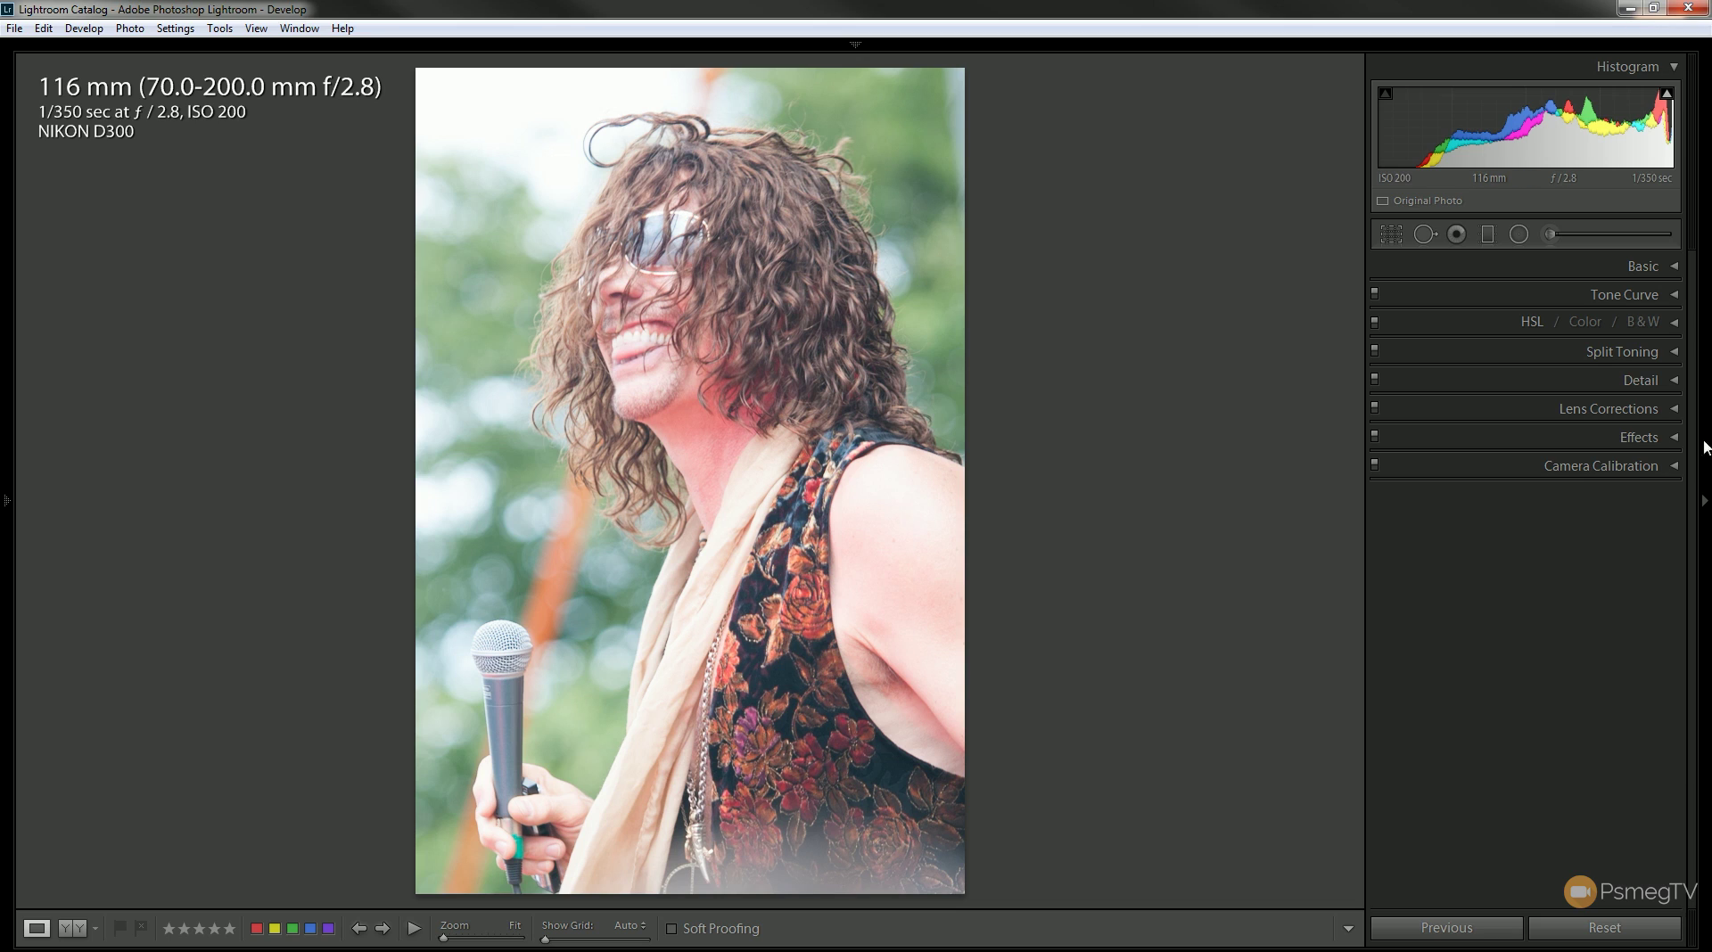
# In the Basic panel, set Exposure −1.01, Clarity +28, Highlights −64, Blacks −13 and Vibrance +11
pyautogui.click(1673, 268)
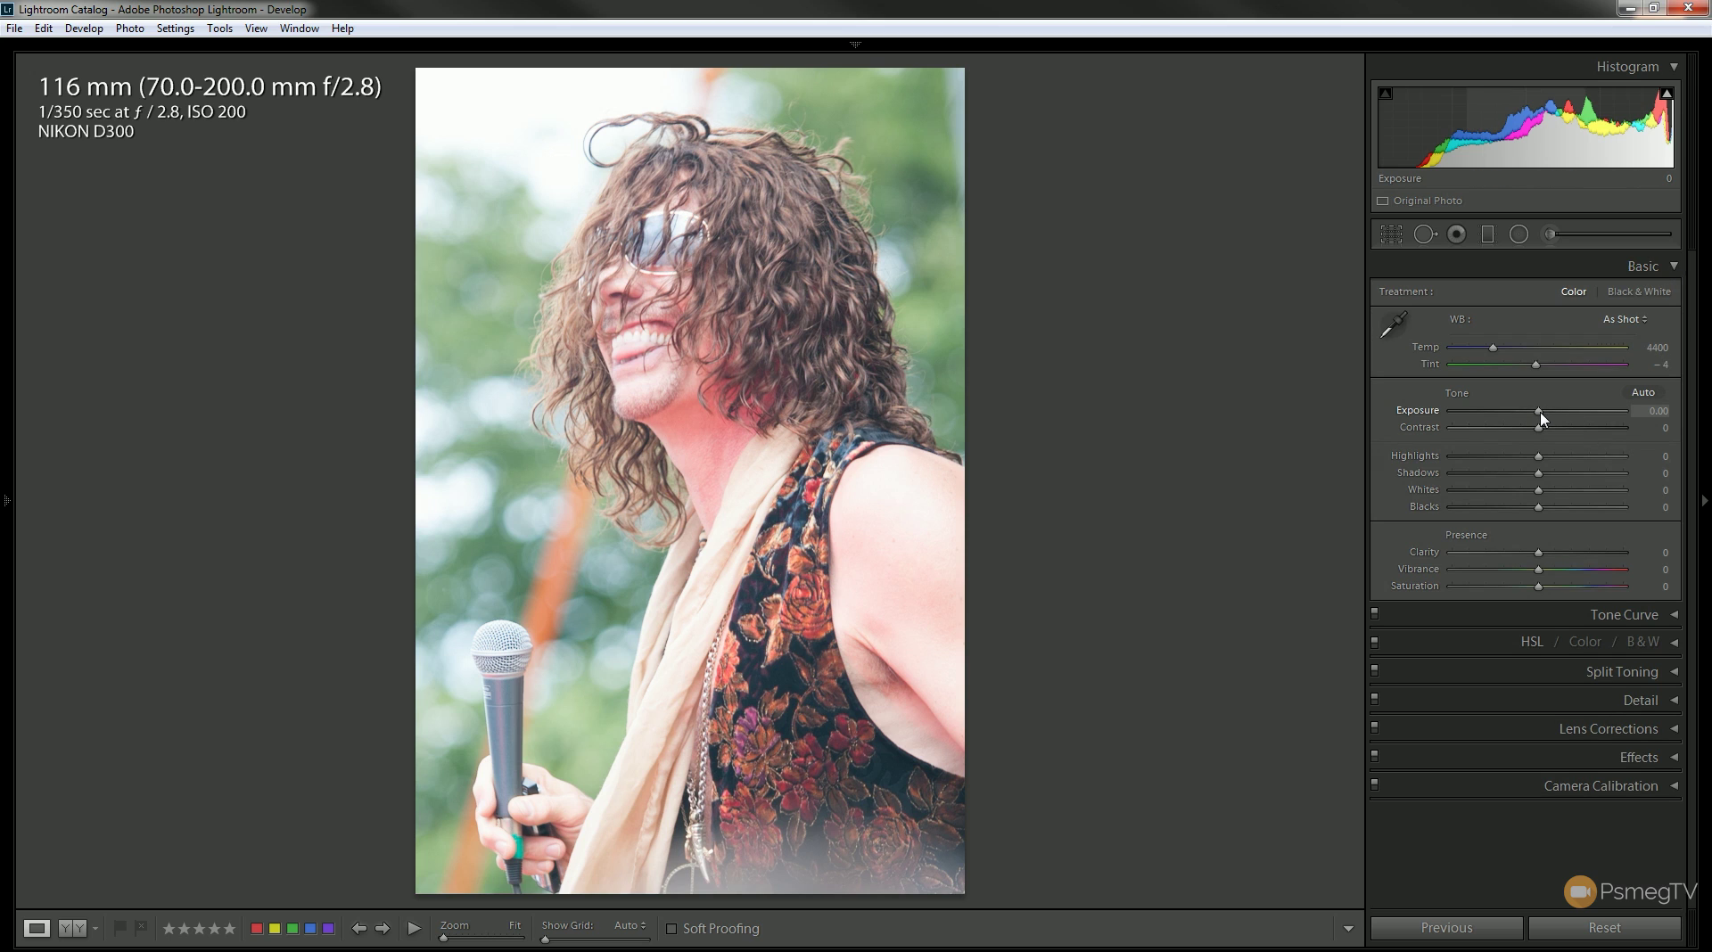
pyautogui.moveTo(1541, 416); pyautogui.dragTo(1524, 418)
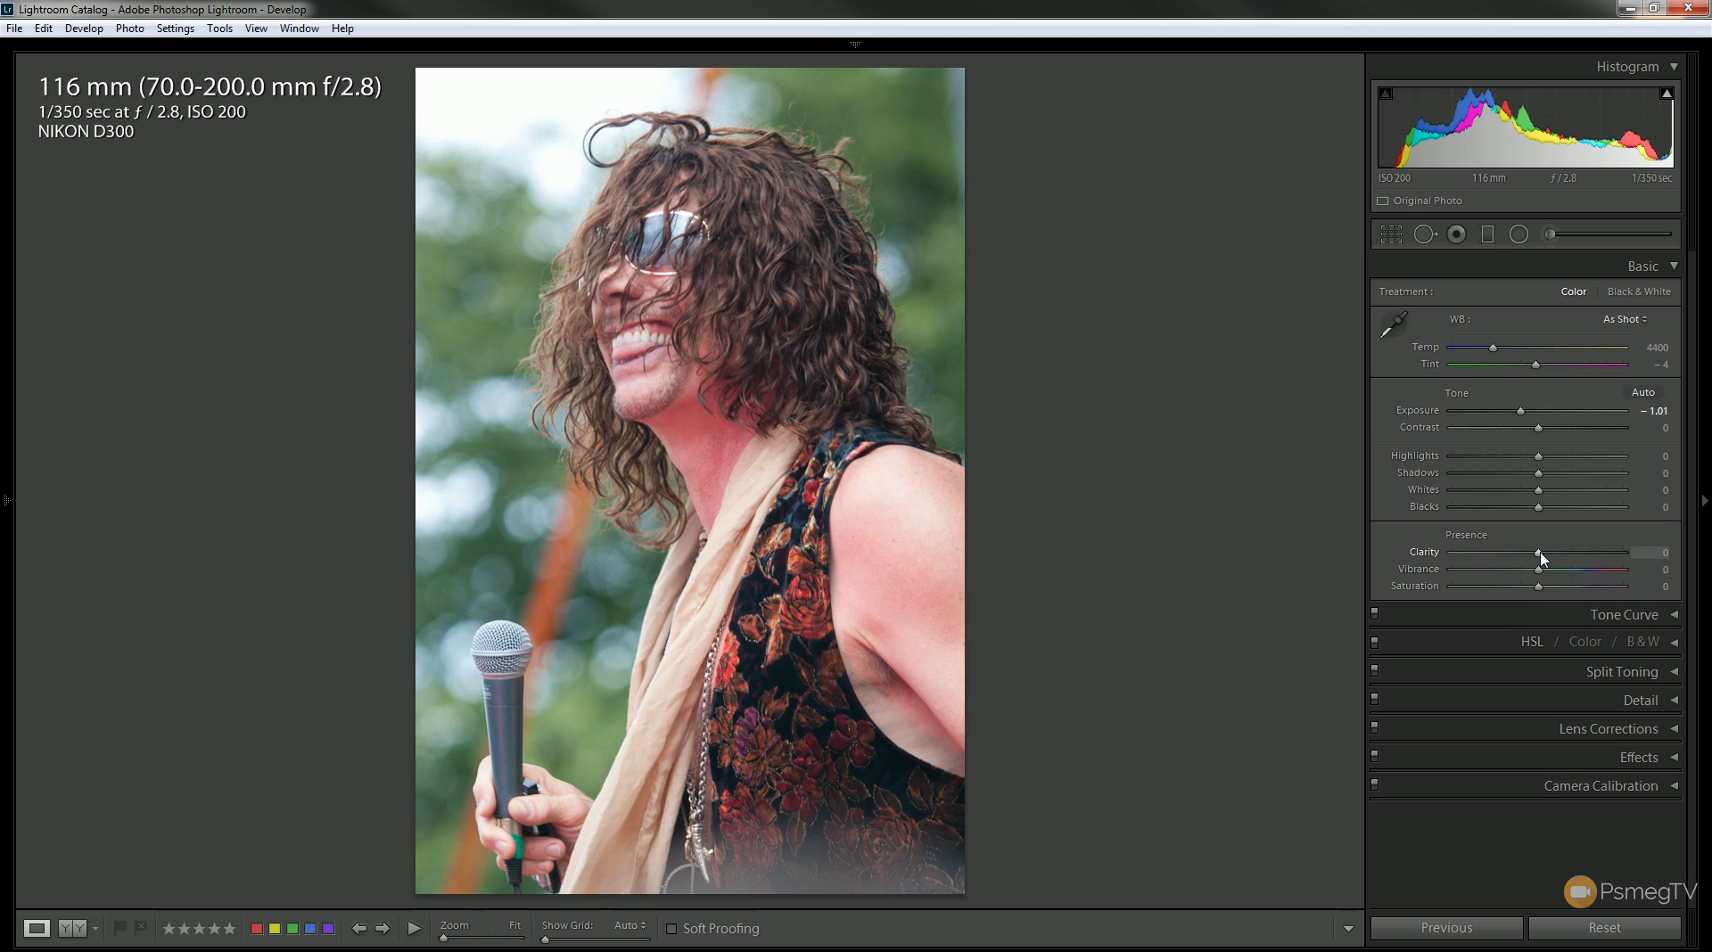
pyautogui.moveTo(1541, 558); pyautogui.dragTo(1566, 559)
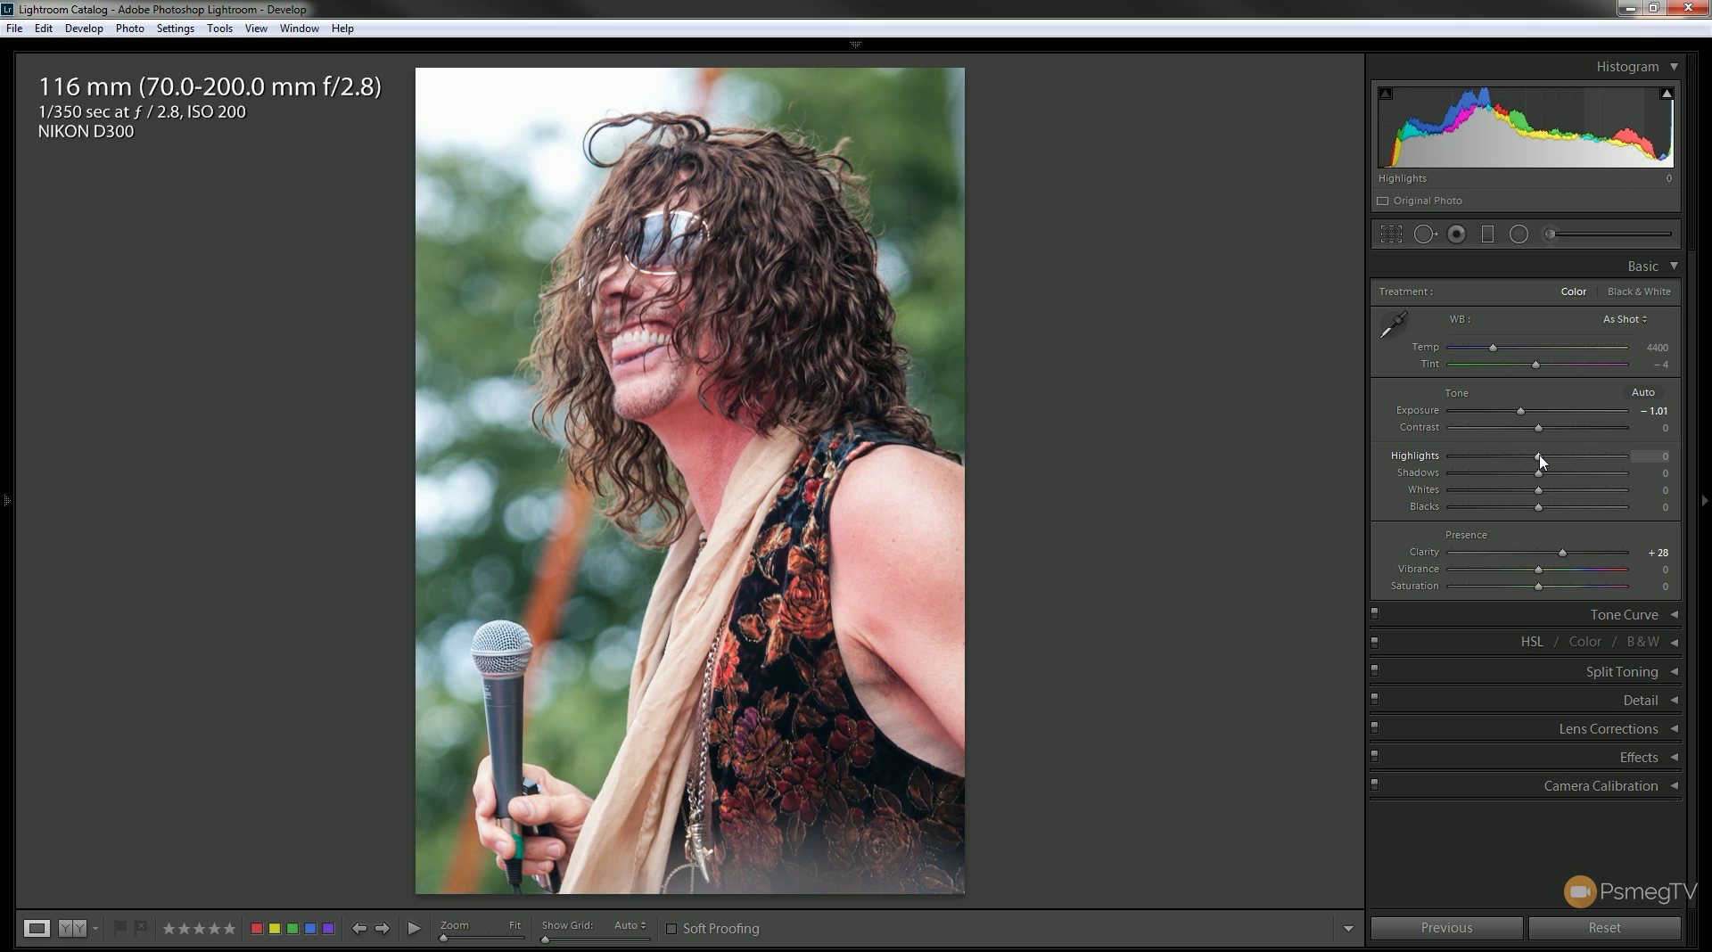
pyautogui.moveTo(1541, 458); pyautogui.dragTo(1495, 460)
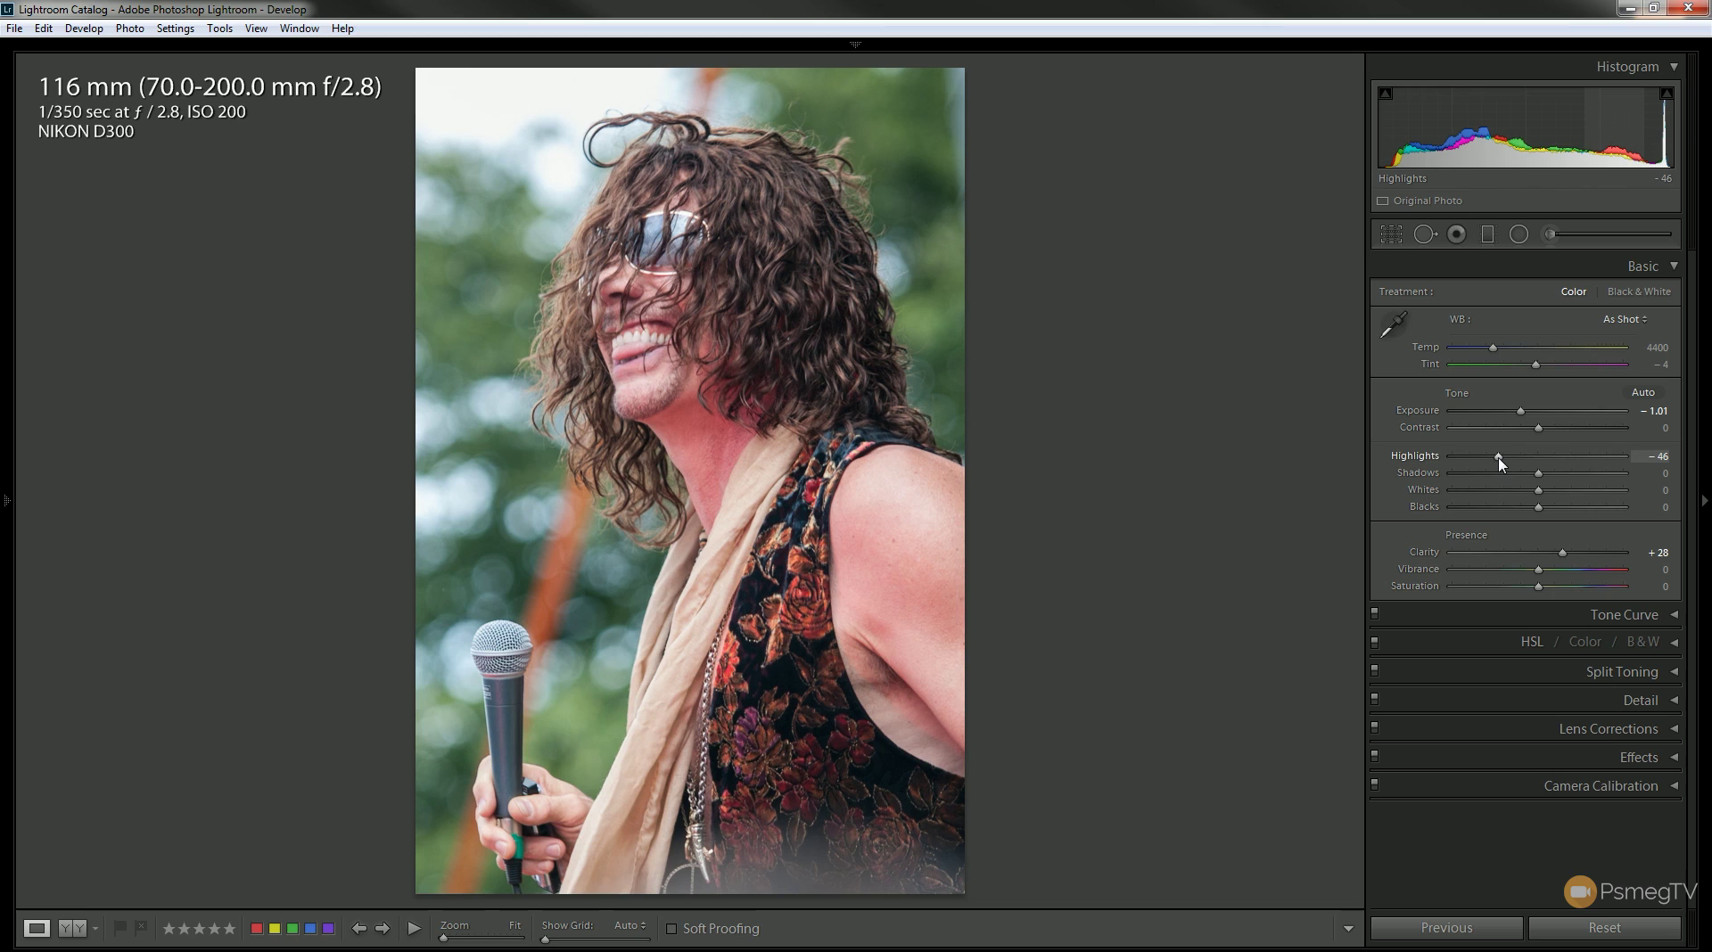
pyautogui.moveTo(1497, 461); pyautogui.dragTo(1483, 458)
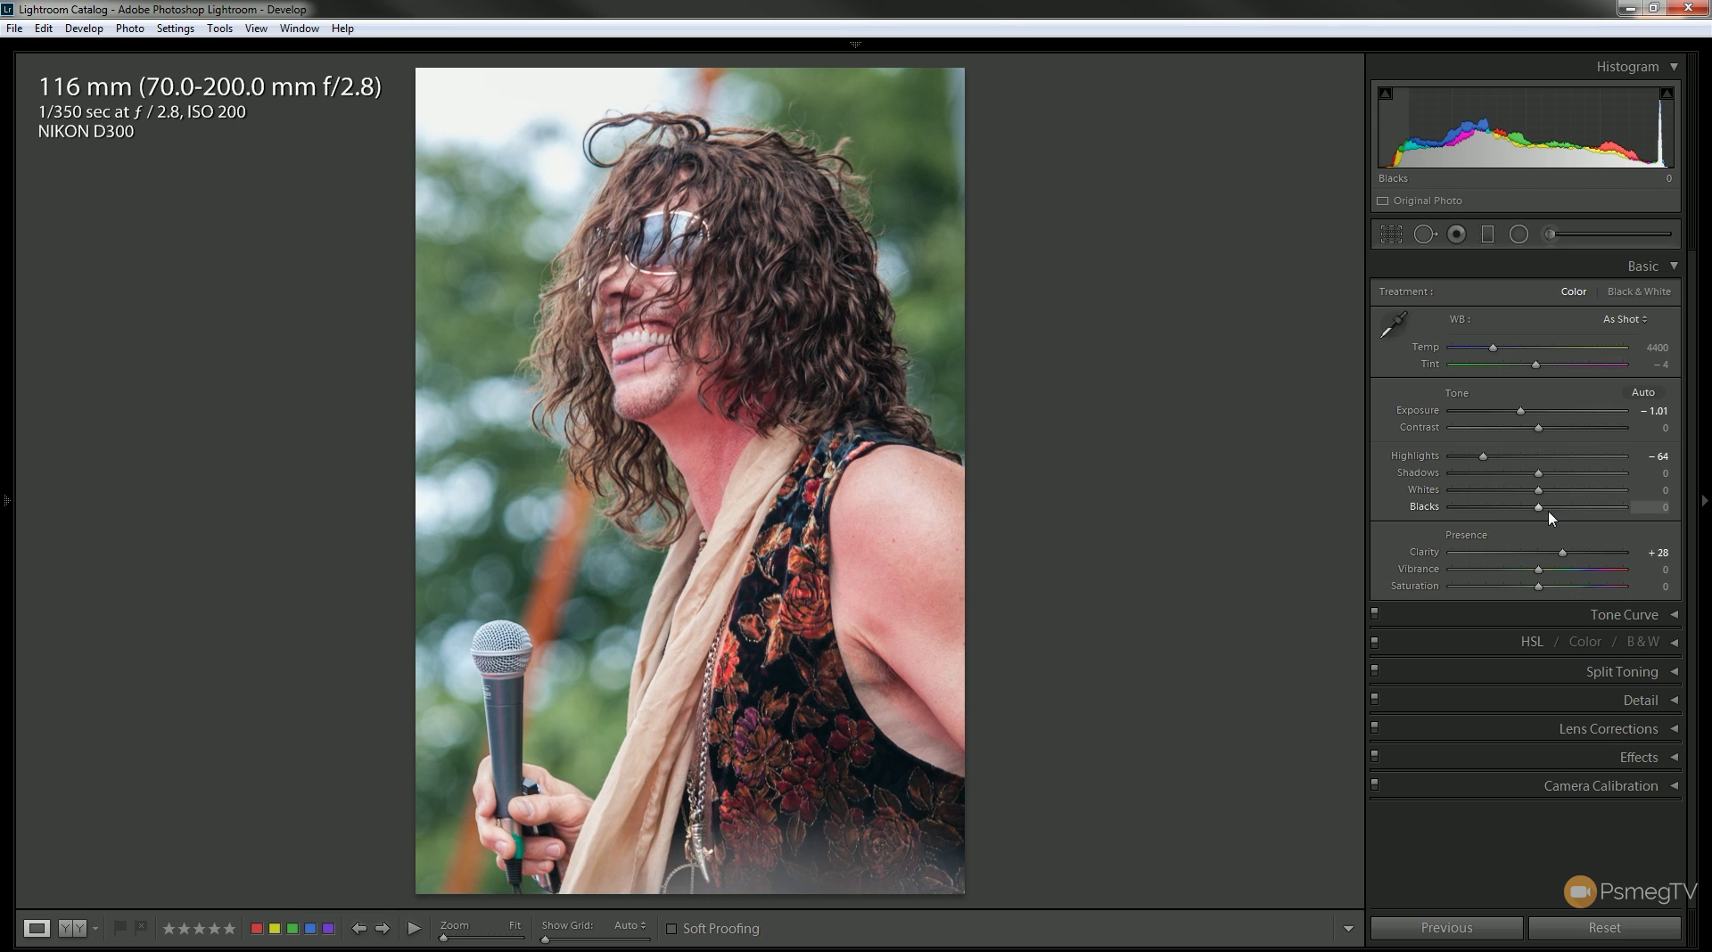
pyautogui.moveTo(1528, 508); pyautogui.dragTo(1527, 508)
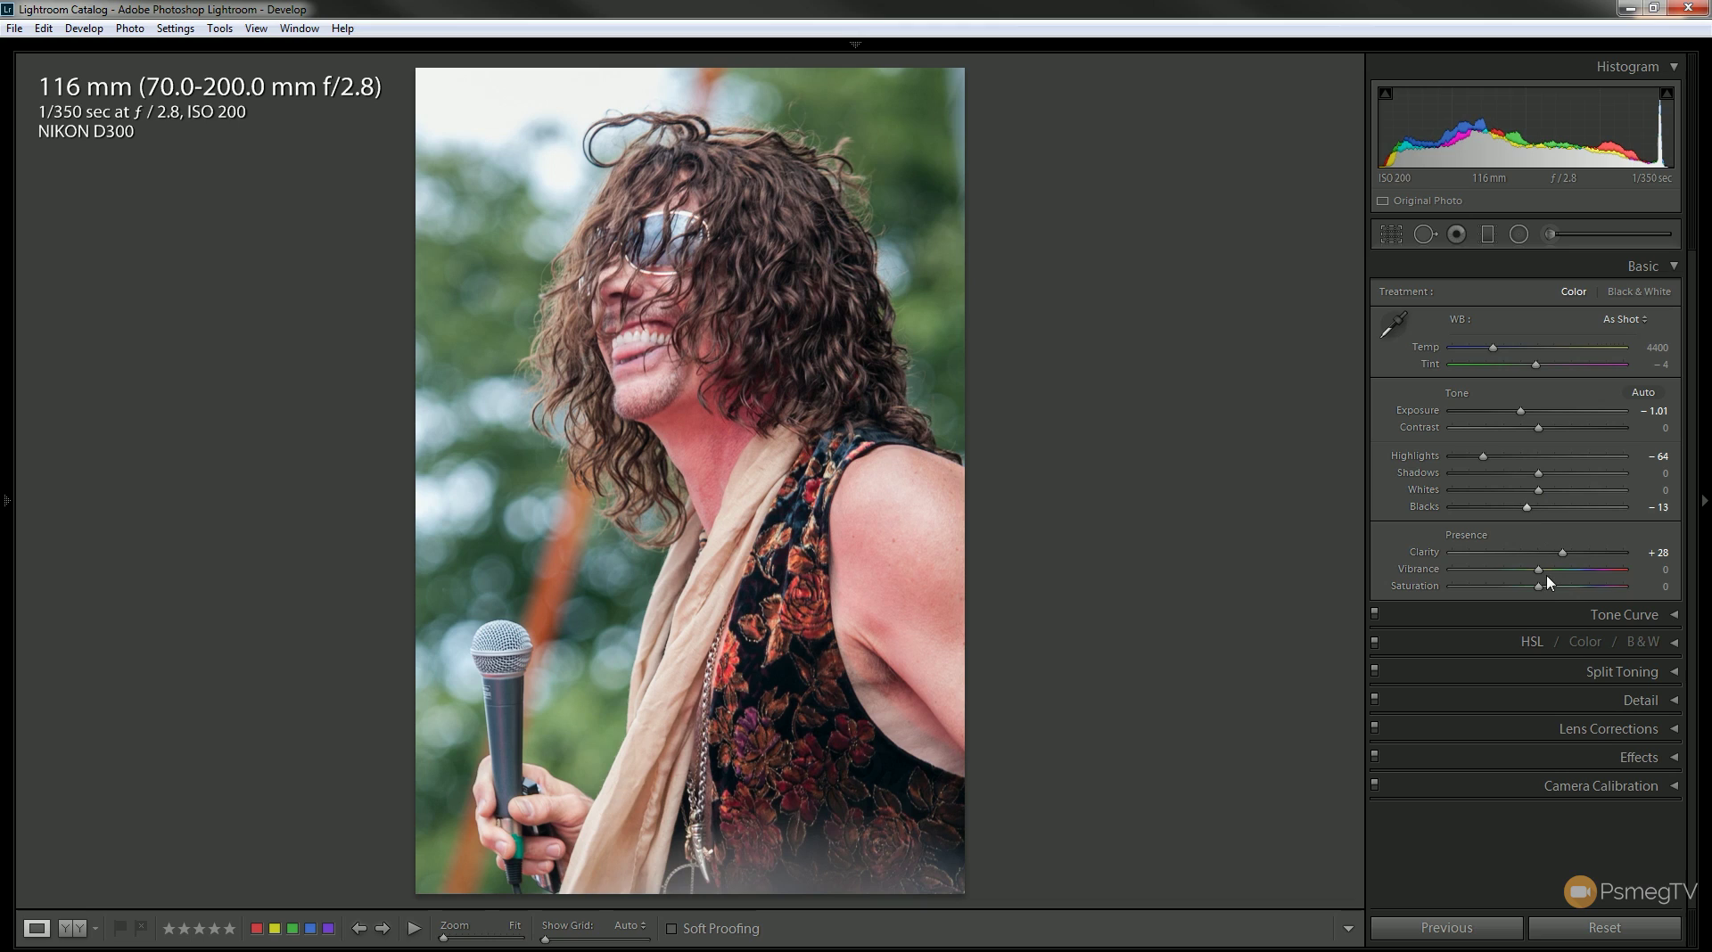
pyautogui.moveTo(1540, 577); pyautogui.dragTo(1550, 577)
# Collapse Basic, open the Effects panel, and set the Dehaze Amount to +19
pyautogui.click(1669, 264)
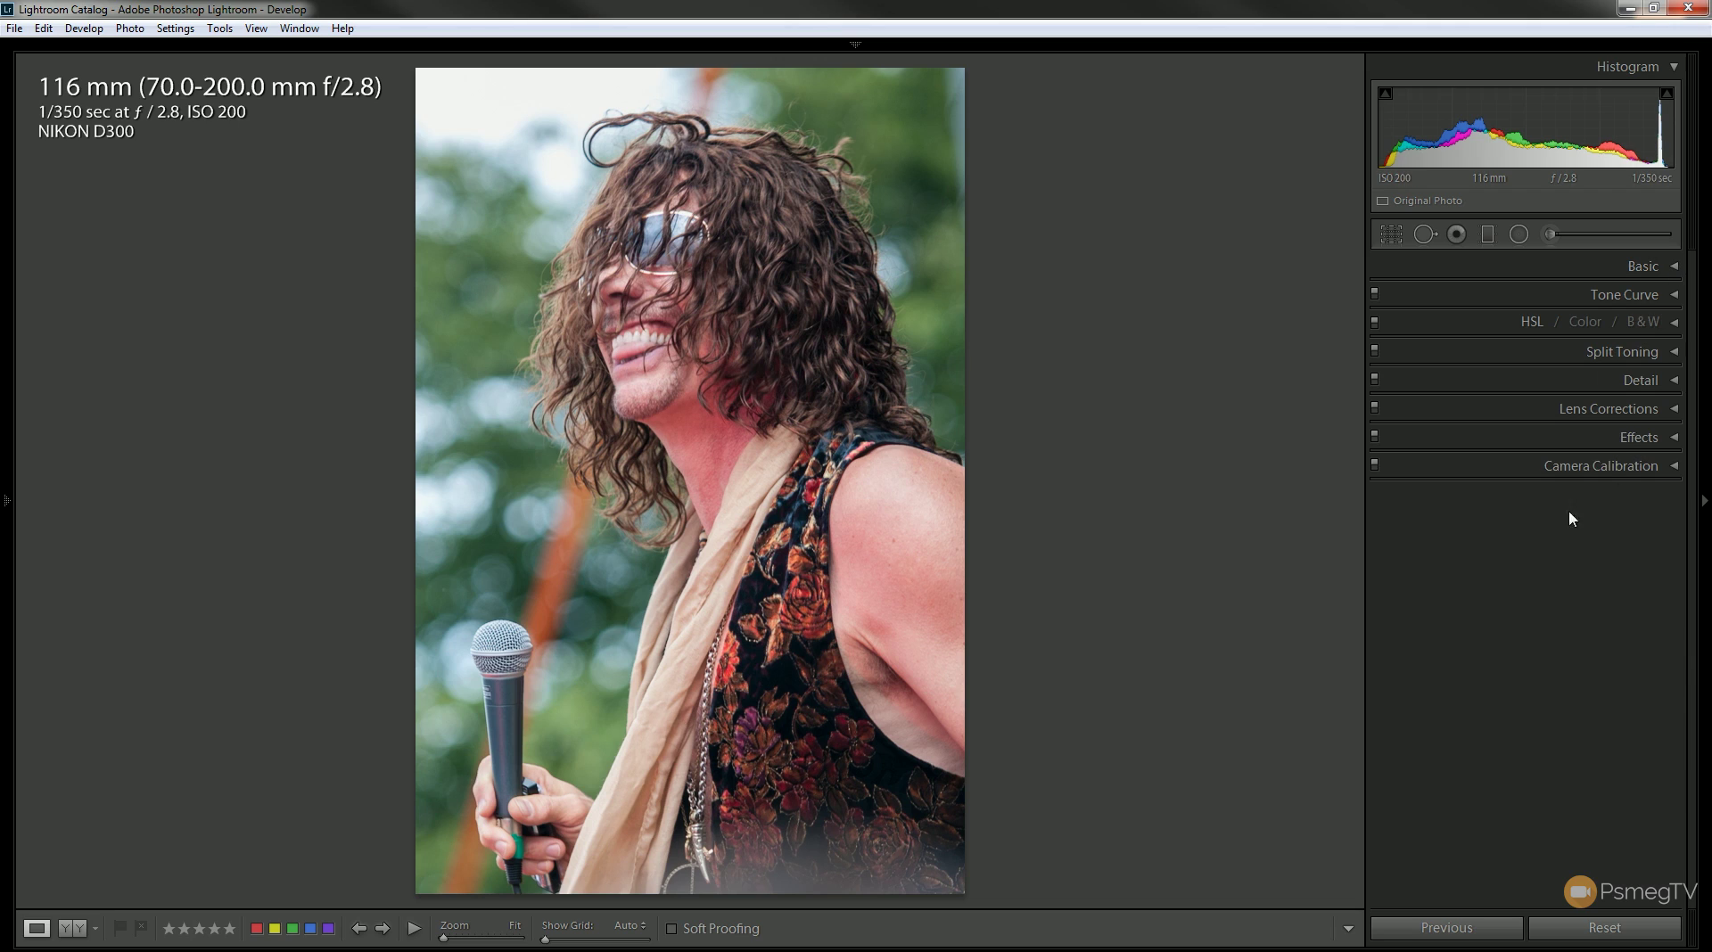
pyautogui.click(1660, 412)
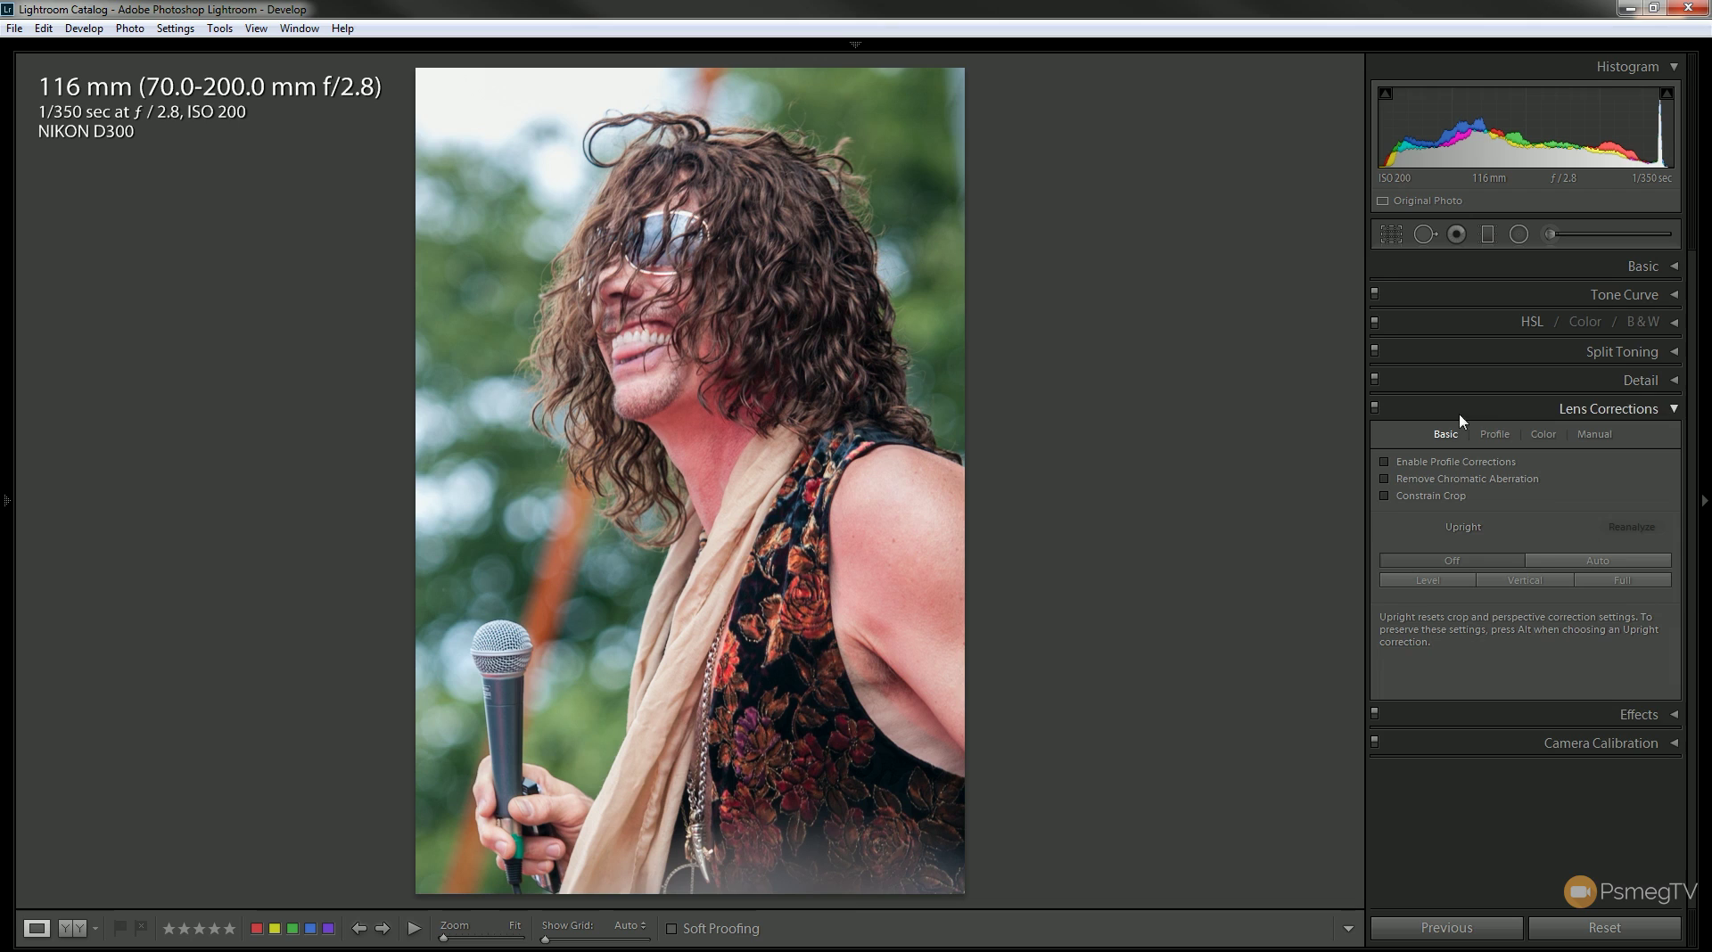
pyautogui.click(1673, 714)
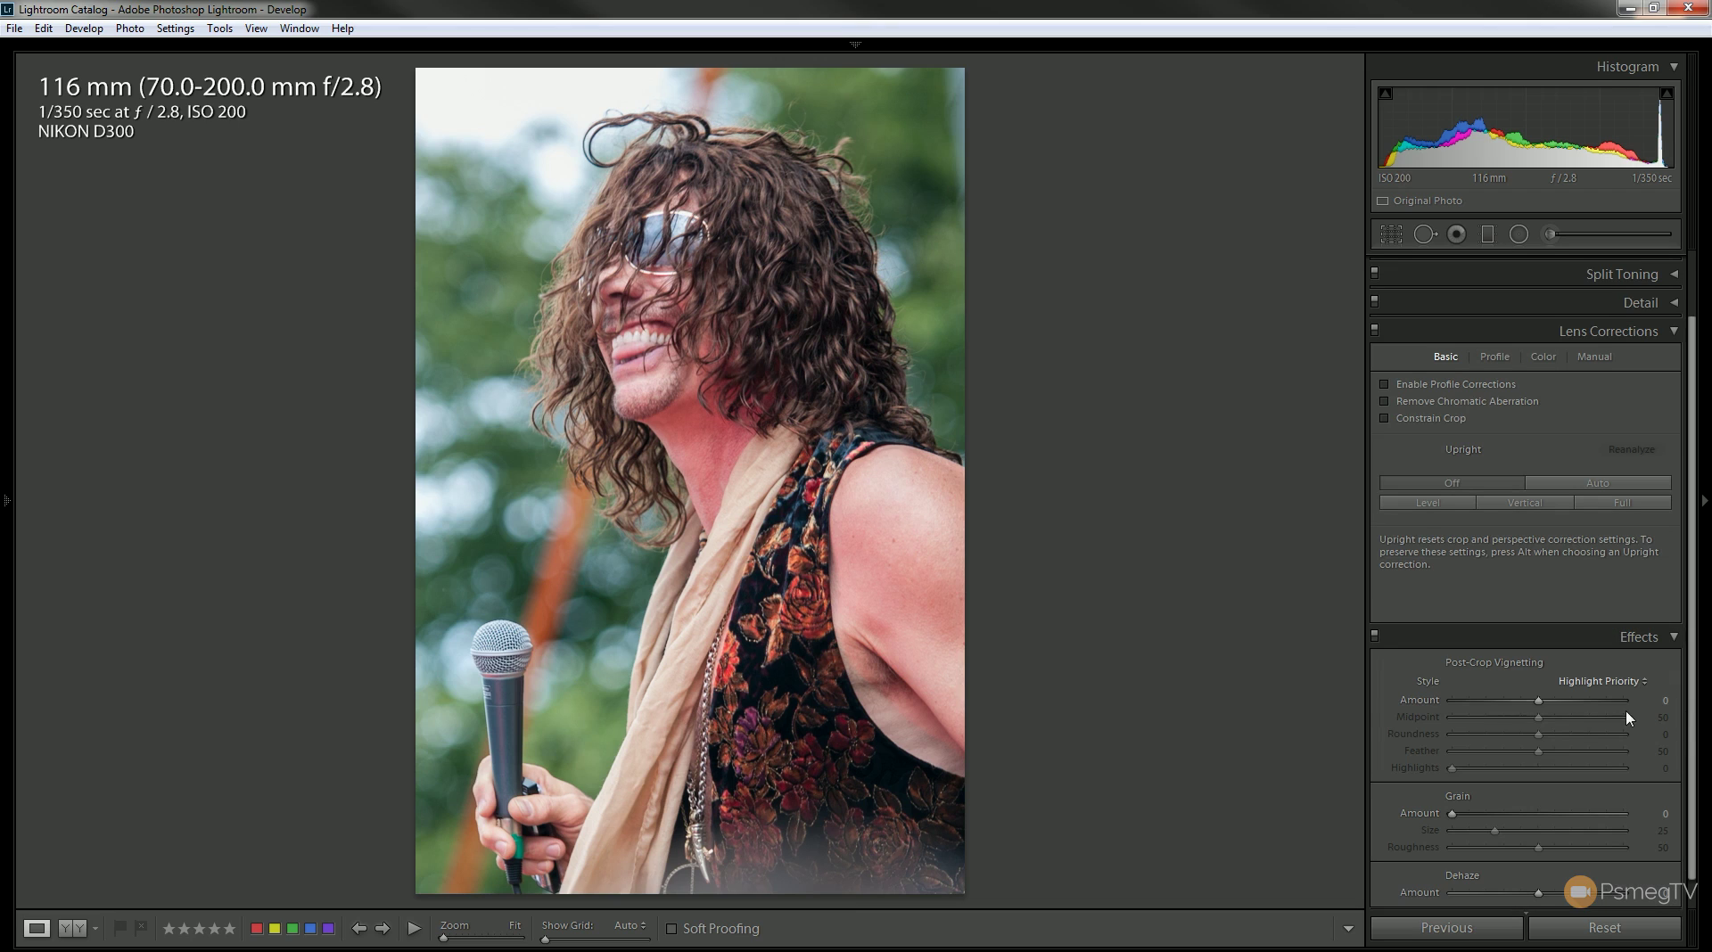
pyautogui.click(1673, 331)
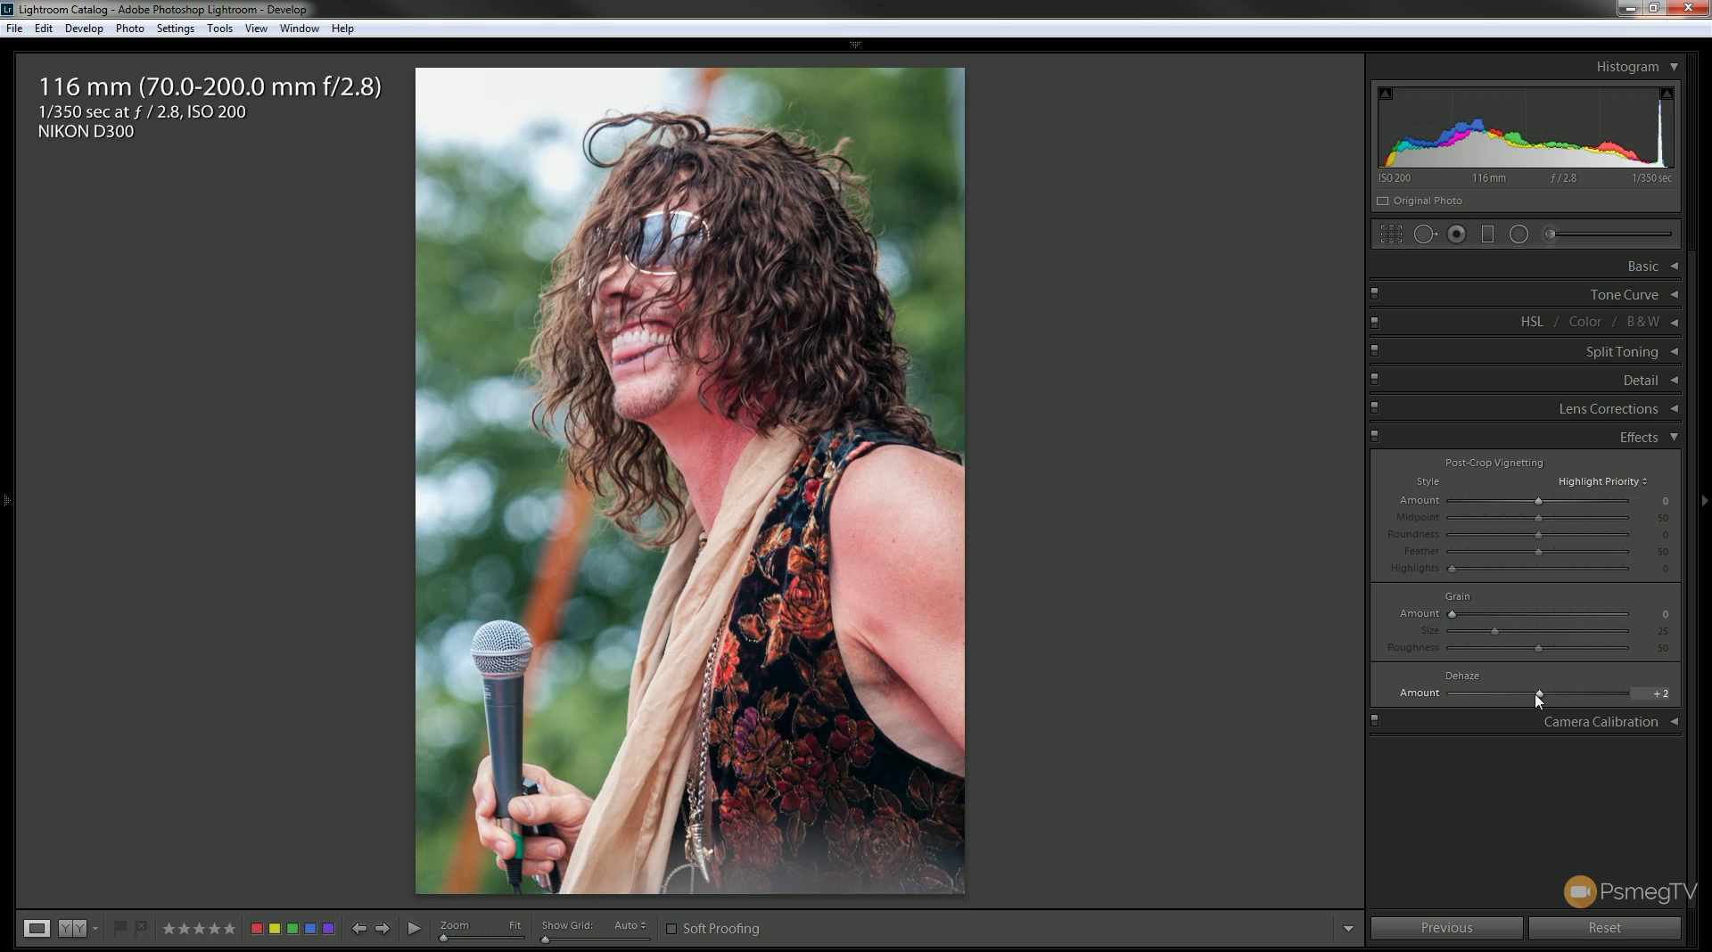
pyautogui.moveTo(1541, 694); pyautogui.dragTo(1553, 693)
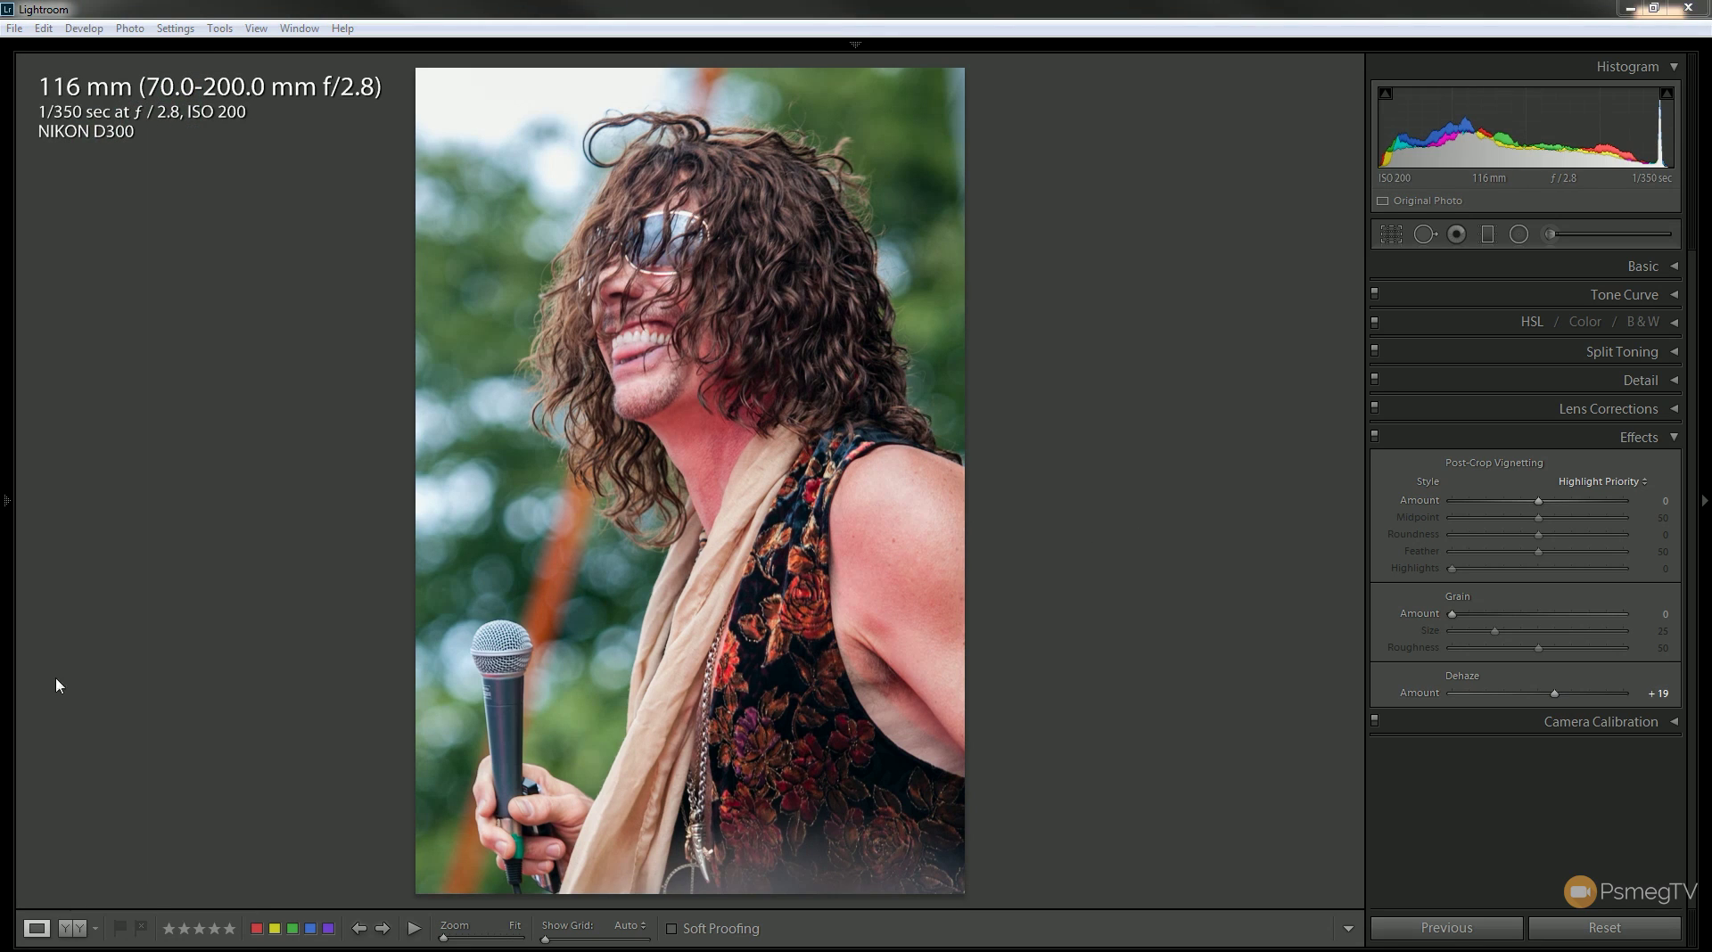
# Bring the Basic panel back with Ctrl+1 and raise Whites to +26
pyautogui.hotkey('ctrl', '1')
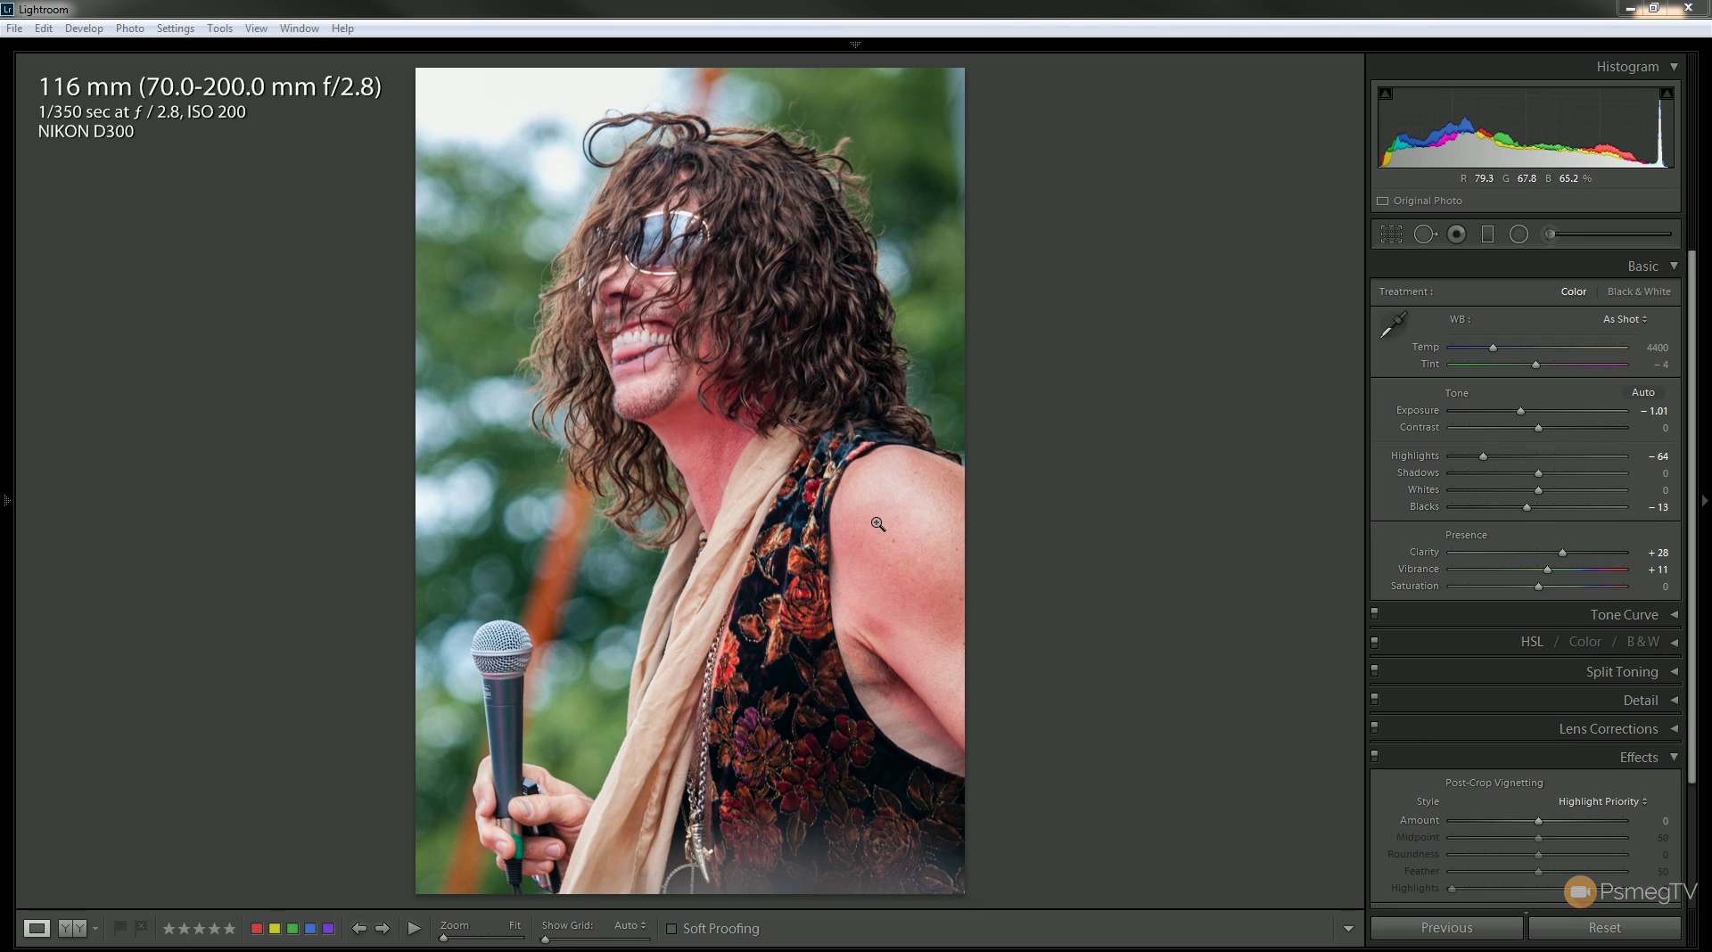
pyautogui.moveTo(1538, 491); pyautogui.dragTo(1563, 496)
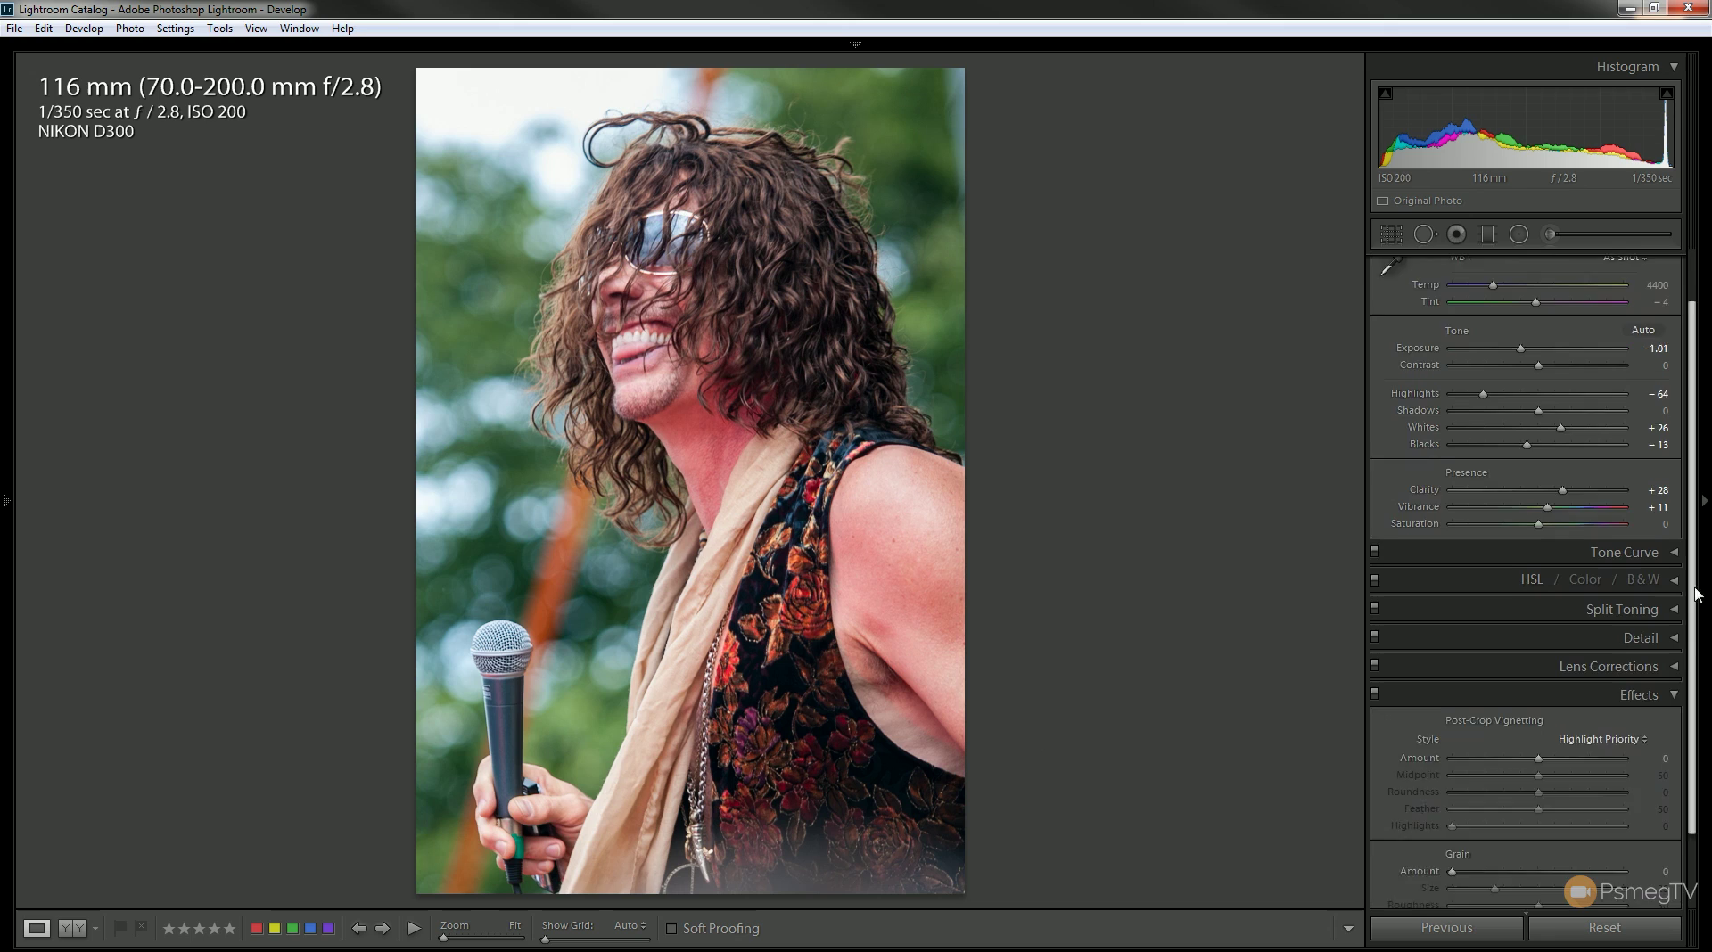
pyautogui.scroll(-3, 1691, 588)
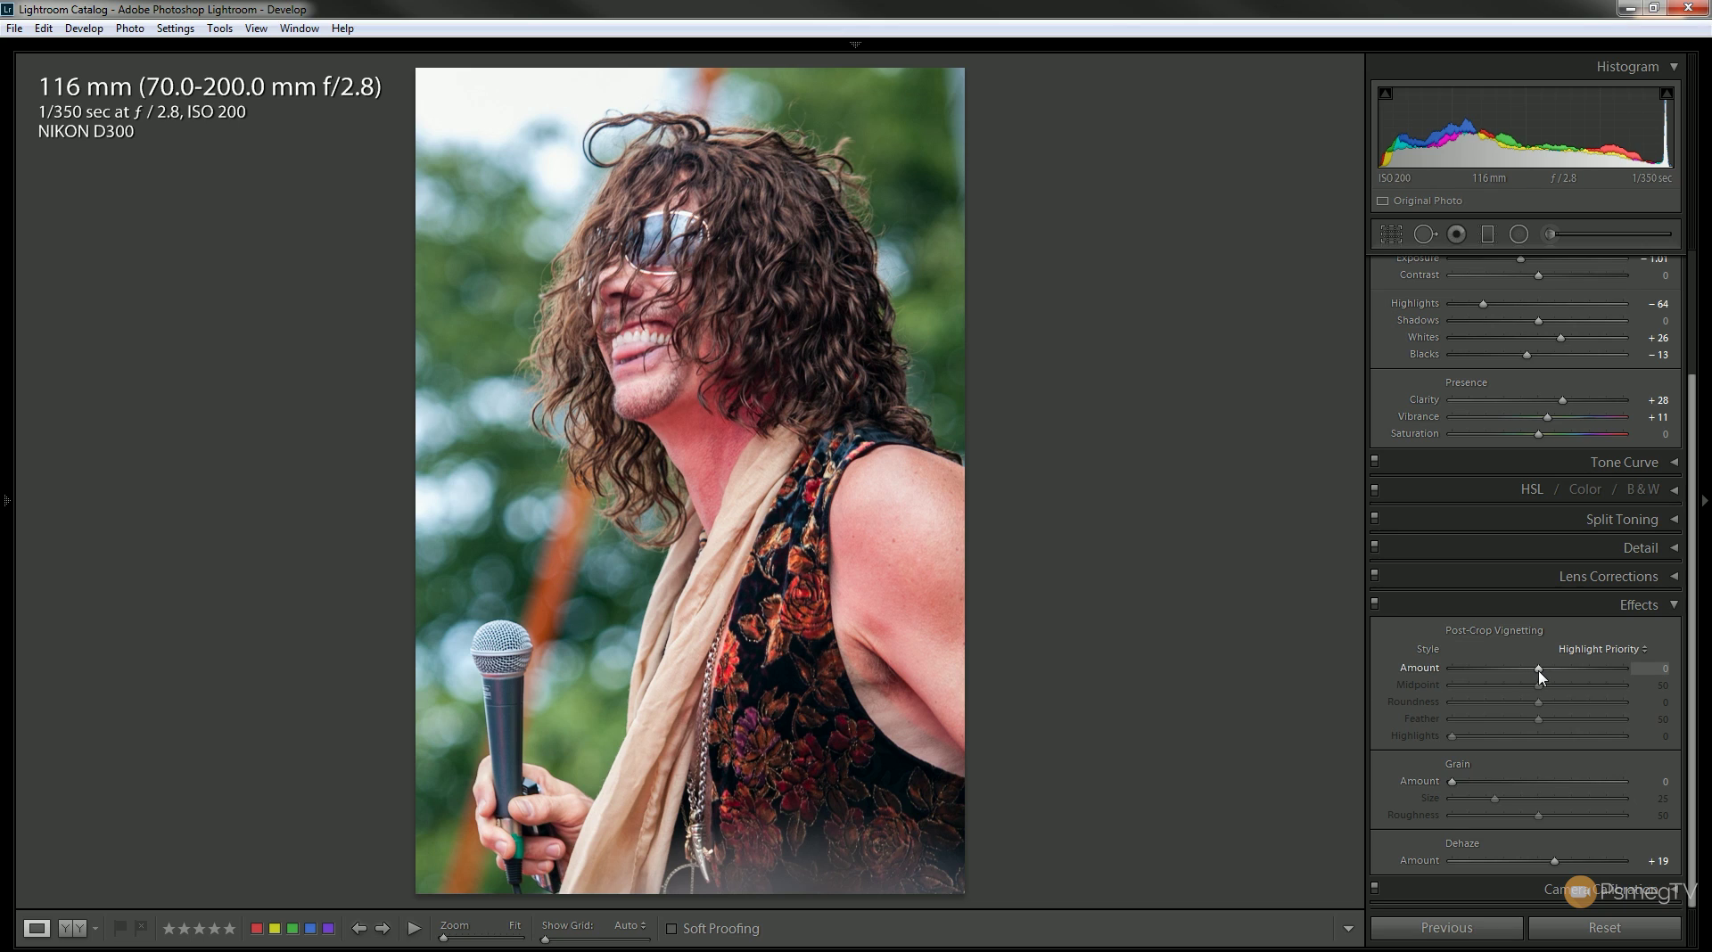
# Set the Post-Crop Vignetting Amount to −28, then collapse the Effects panel
pyautogui.moveTo(1540, 676); pyautogui.dragTo(1509, 676)
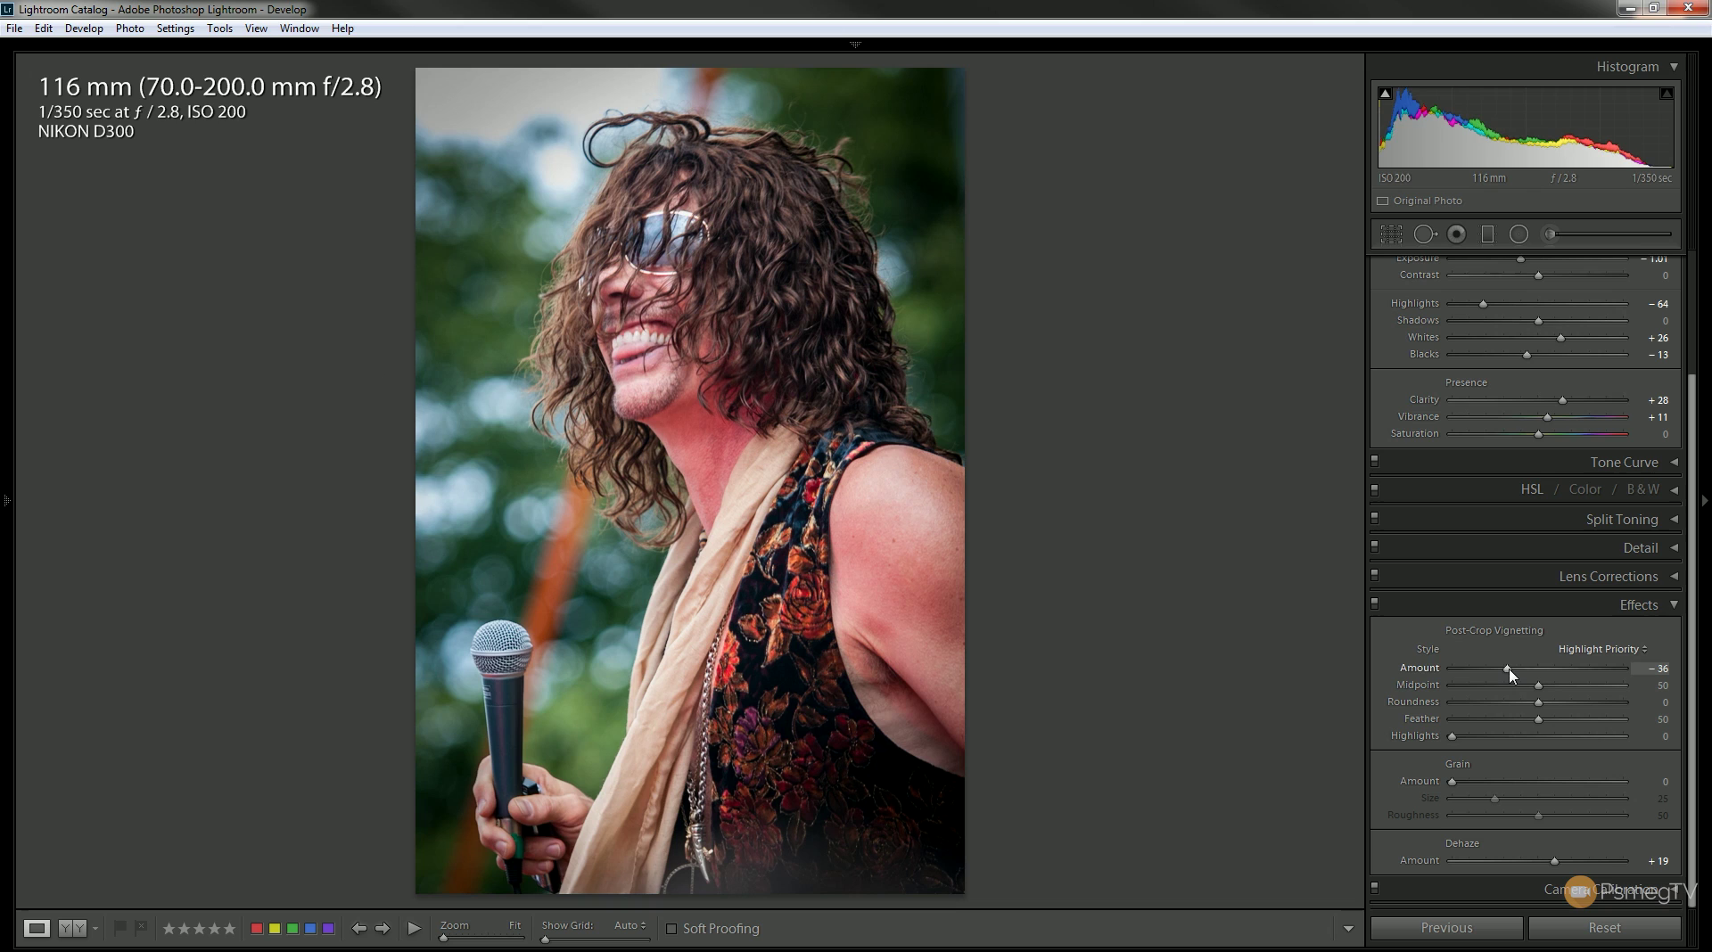
pyautogui.moveTo(1509, 676); pyautogui.dragTo(1516, 676)
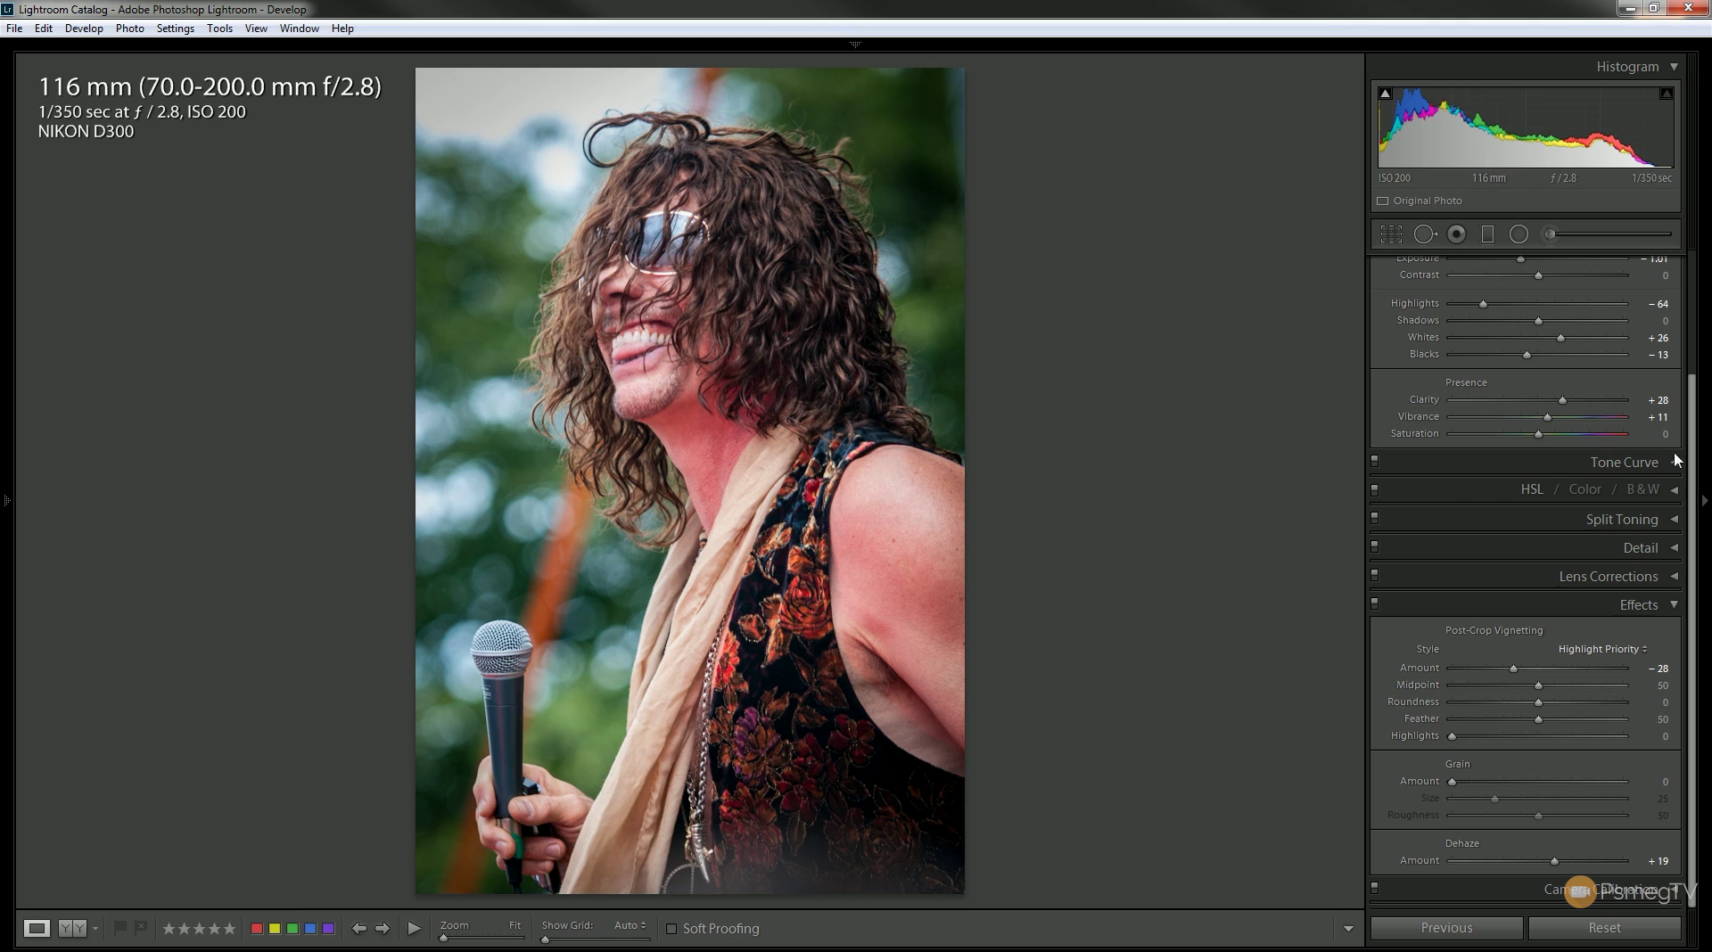
pyautogui.click(1675, 606)
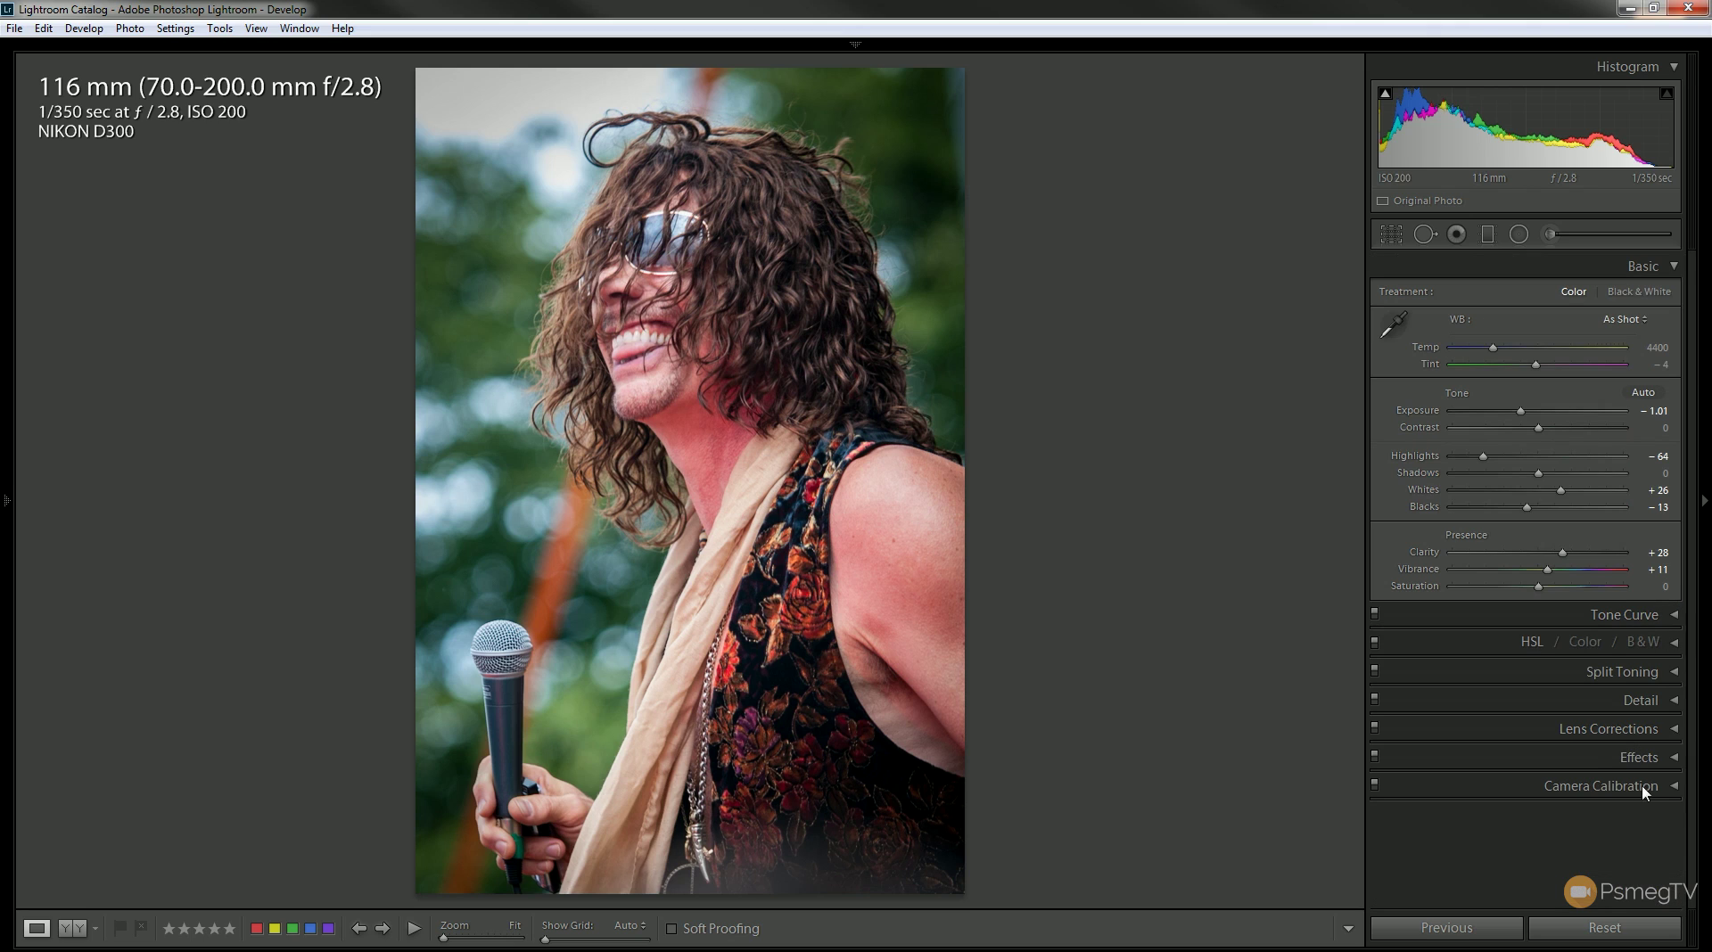
# Enable profile corrections in Lens Corrections, then collapse the Basic panel
pyautogui.click(1680, 732)
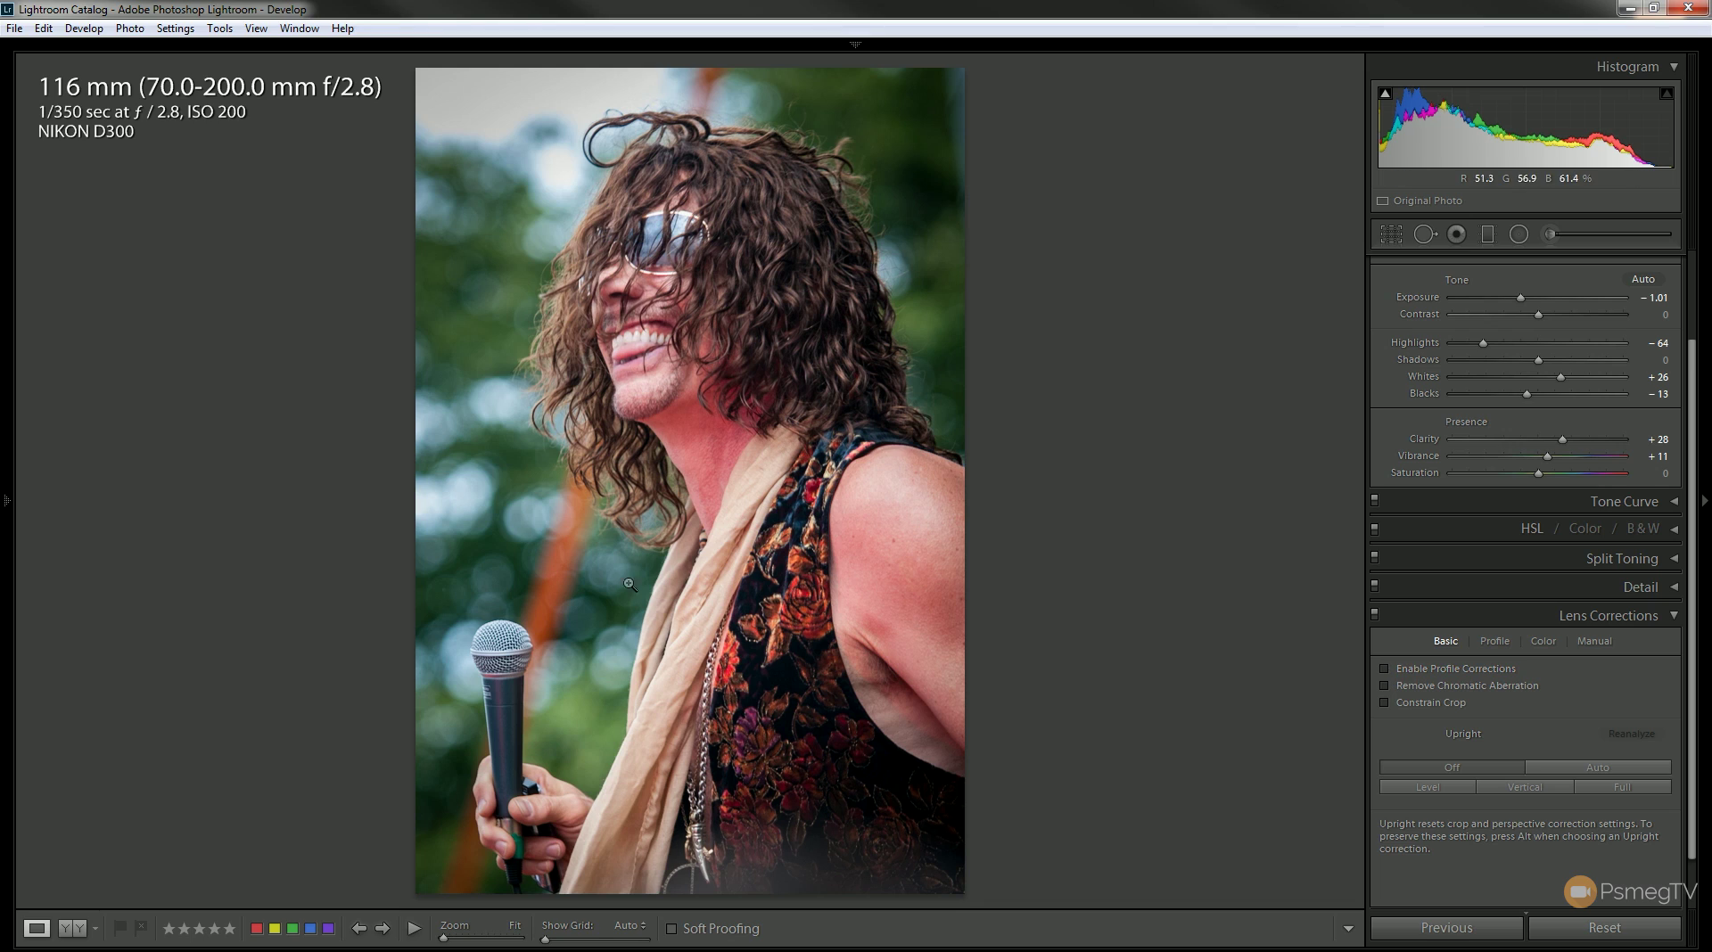
pyautogui.click(1384, 671)
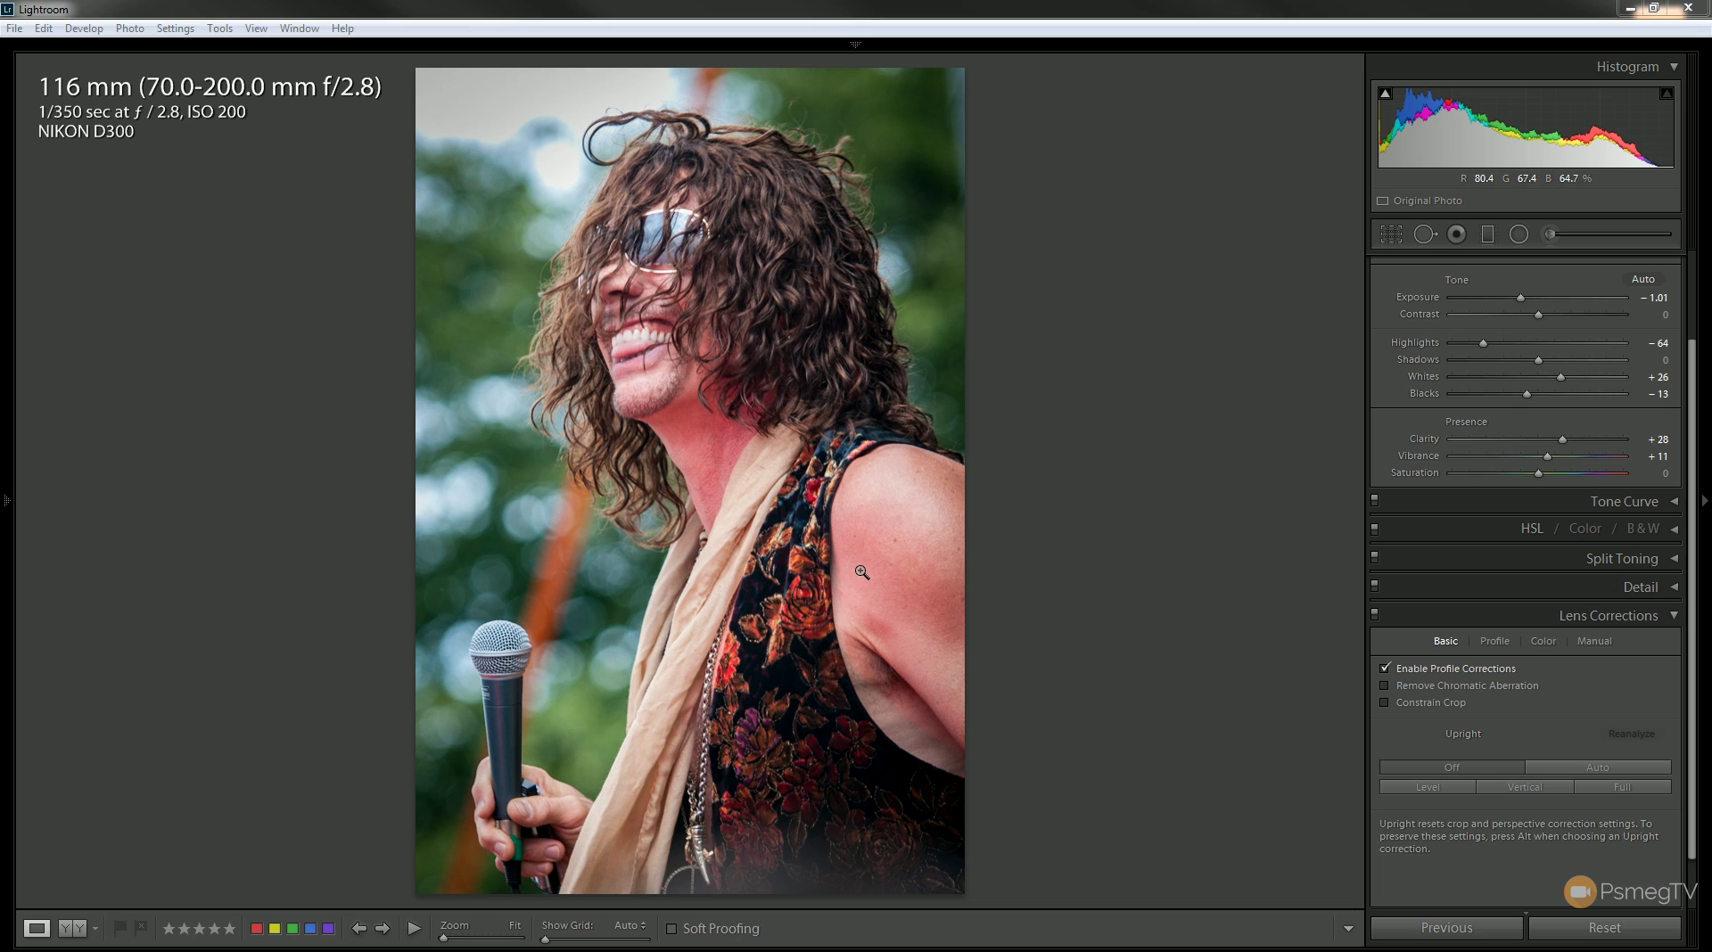
pyautogui.click(1699, 425)
pyautogui.click(1693, 496)
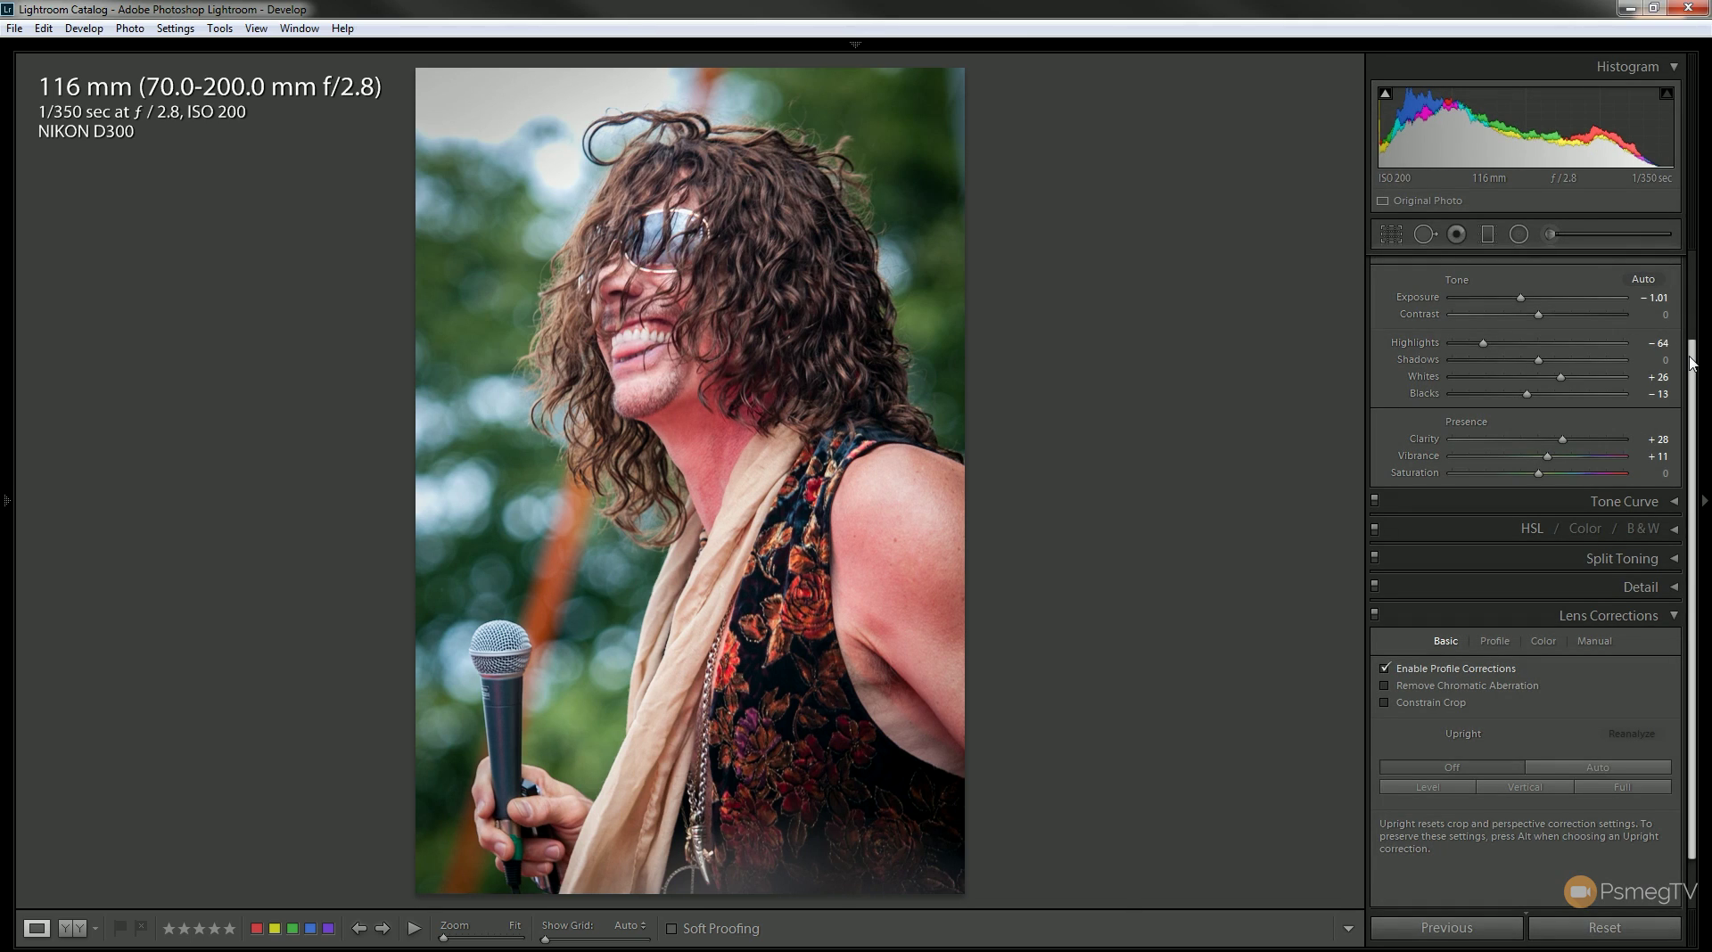
pyautogui.moveTo(1693, 365); pyautogui.dragTo(1691, 283)
pyautogui.click(1662, 266)
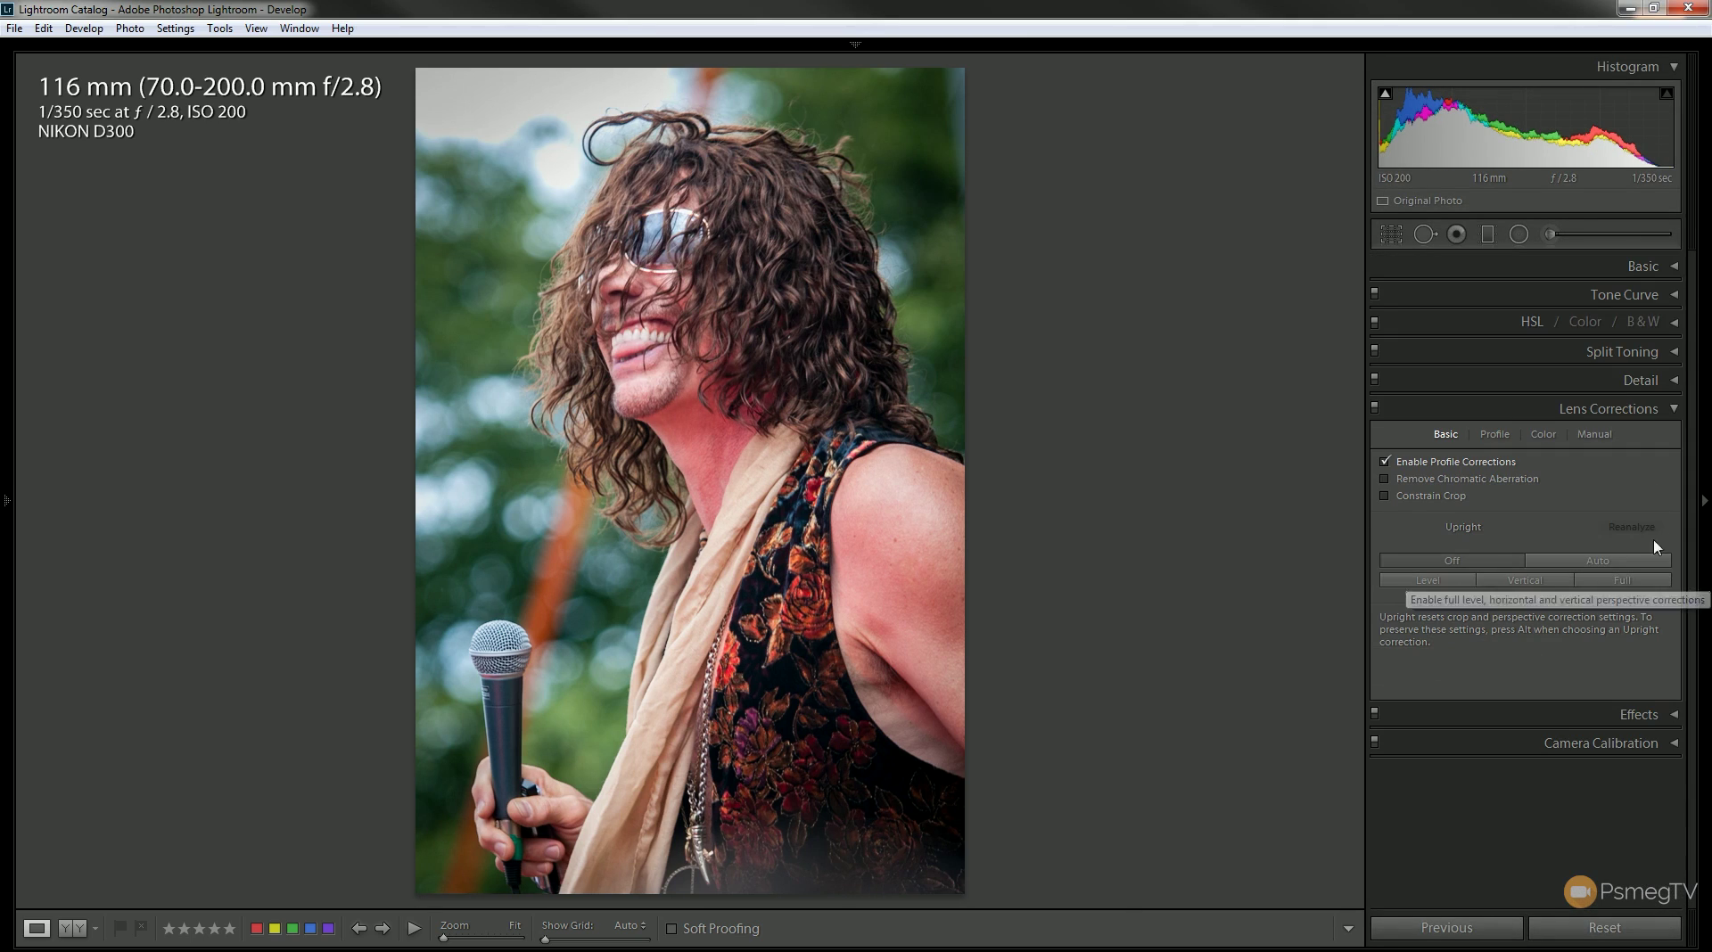
# Open HSL Saturation and drag on the green foliage to desaturate Green to −28
pyautogui.click(1673, 322)
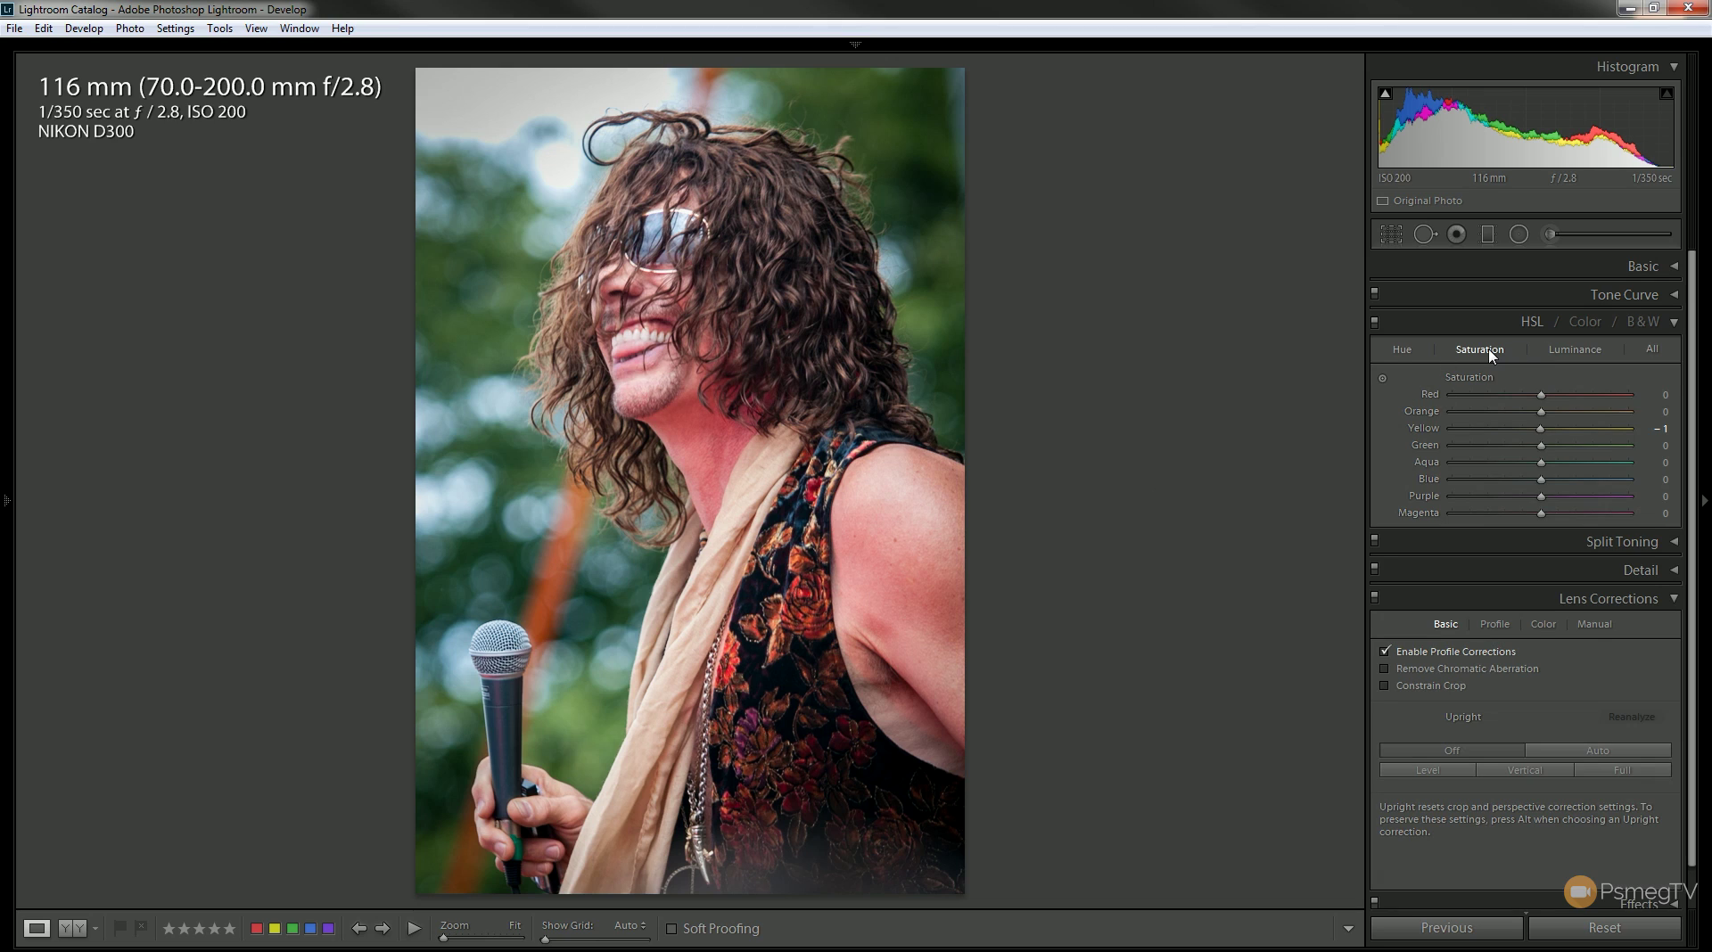
pyautogui.click(1382, 378)
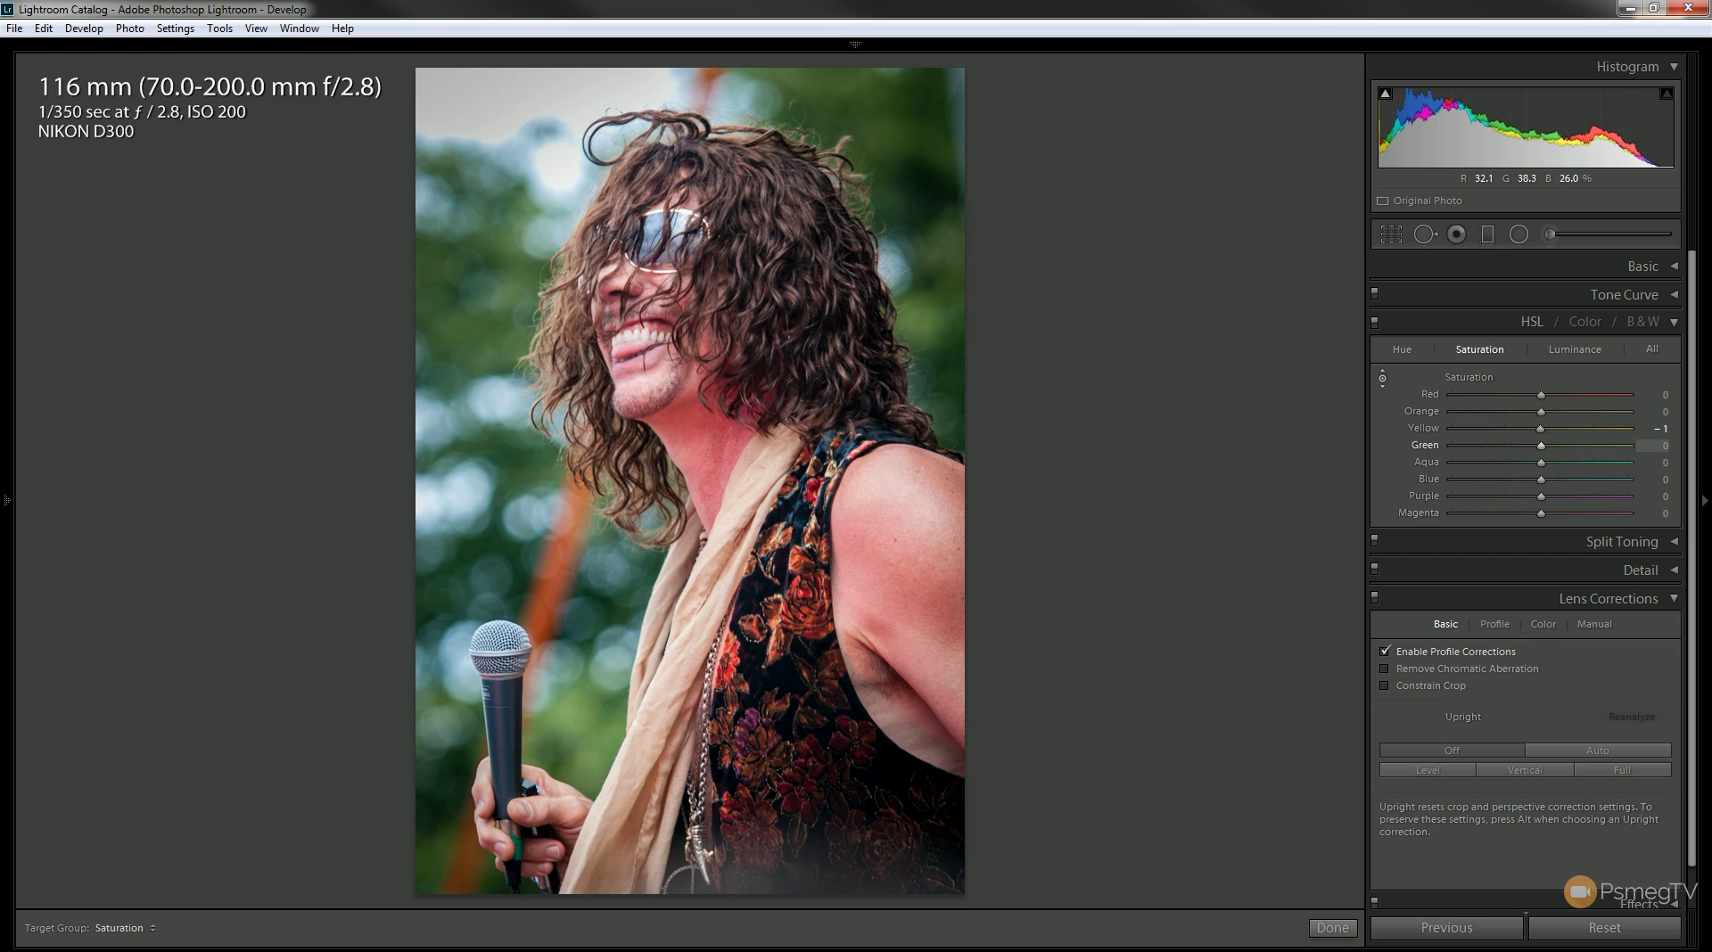
pyautogui.moveTo(481, 375); pyautogui.dragTo(481, 388)
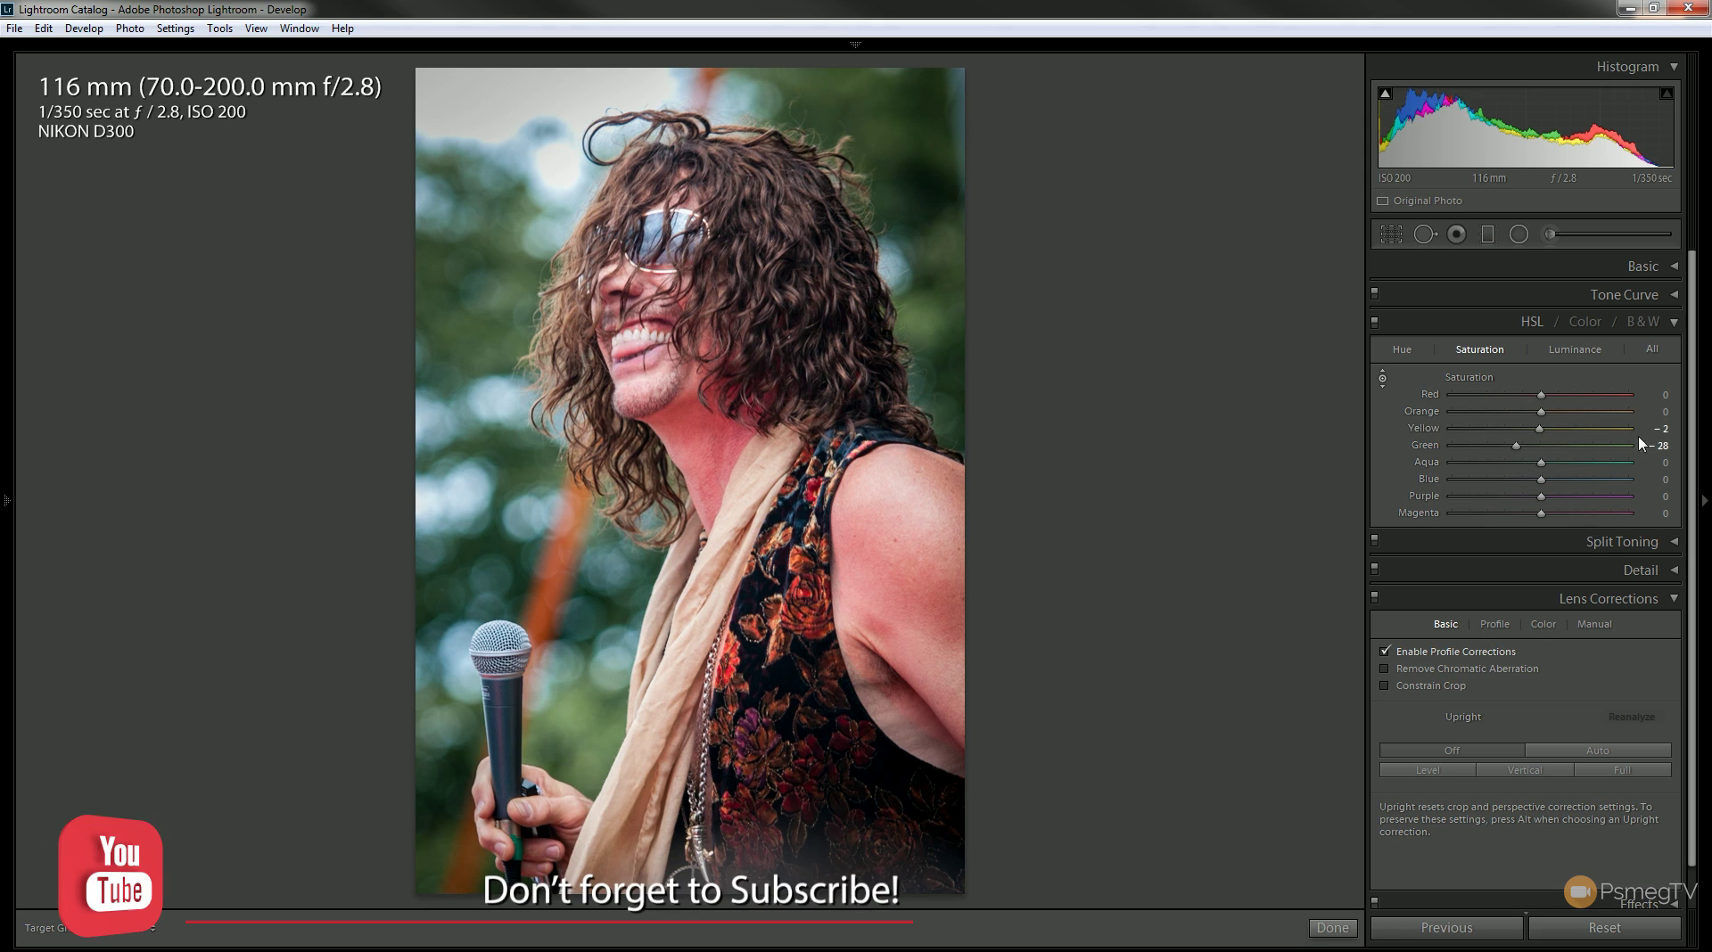
# Compare HSL off and on, then raise Red to +10 and Orange to +20 for warmer skin
pyautogui.click(1375, 322)
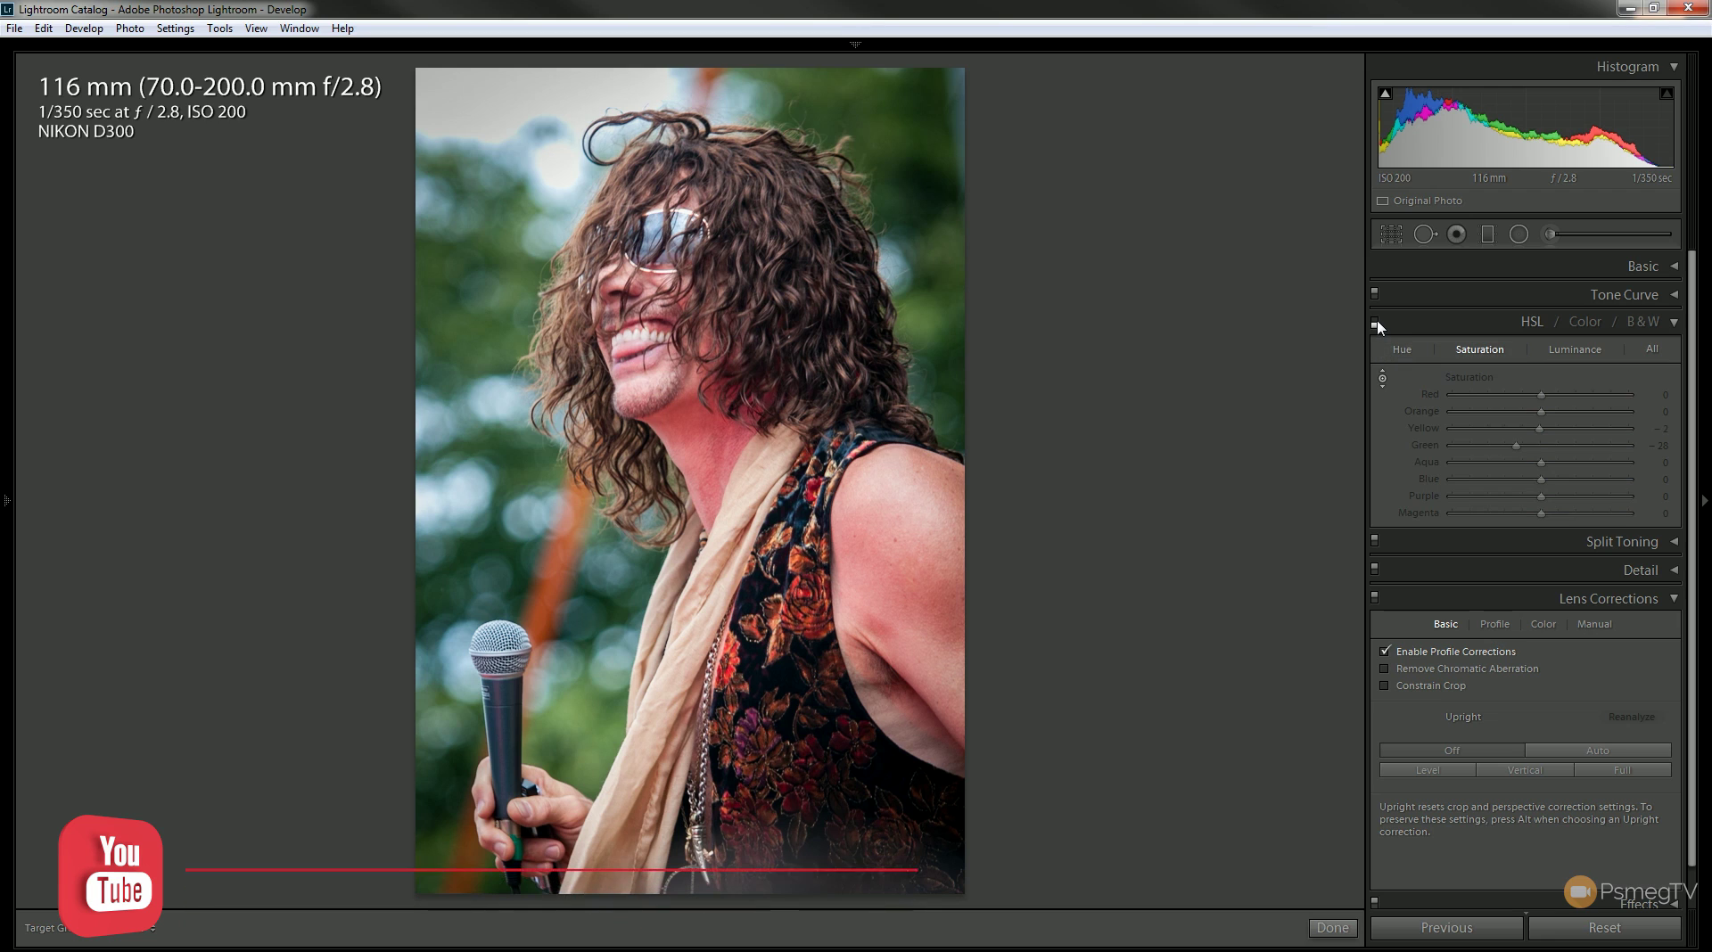
pyautogui.click(1375, 322)
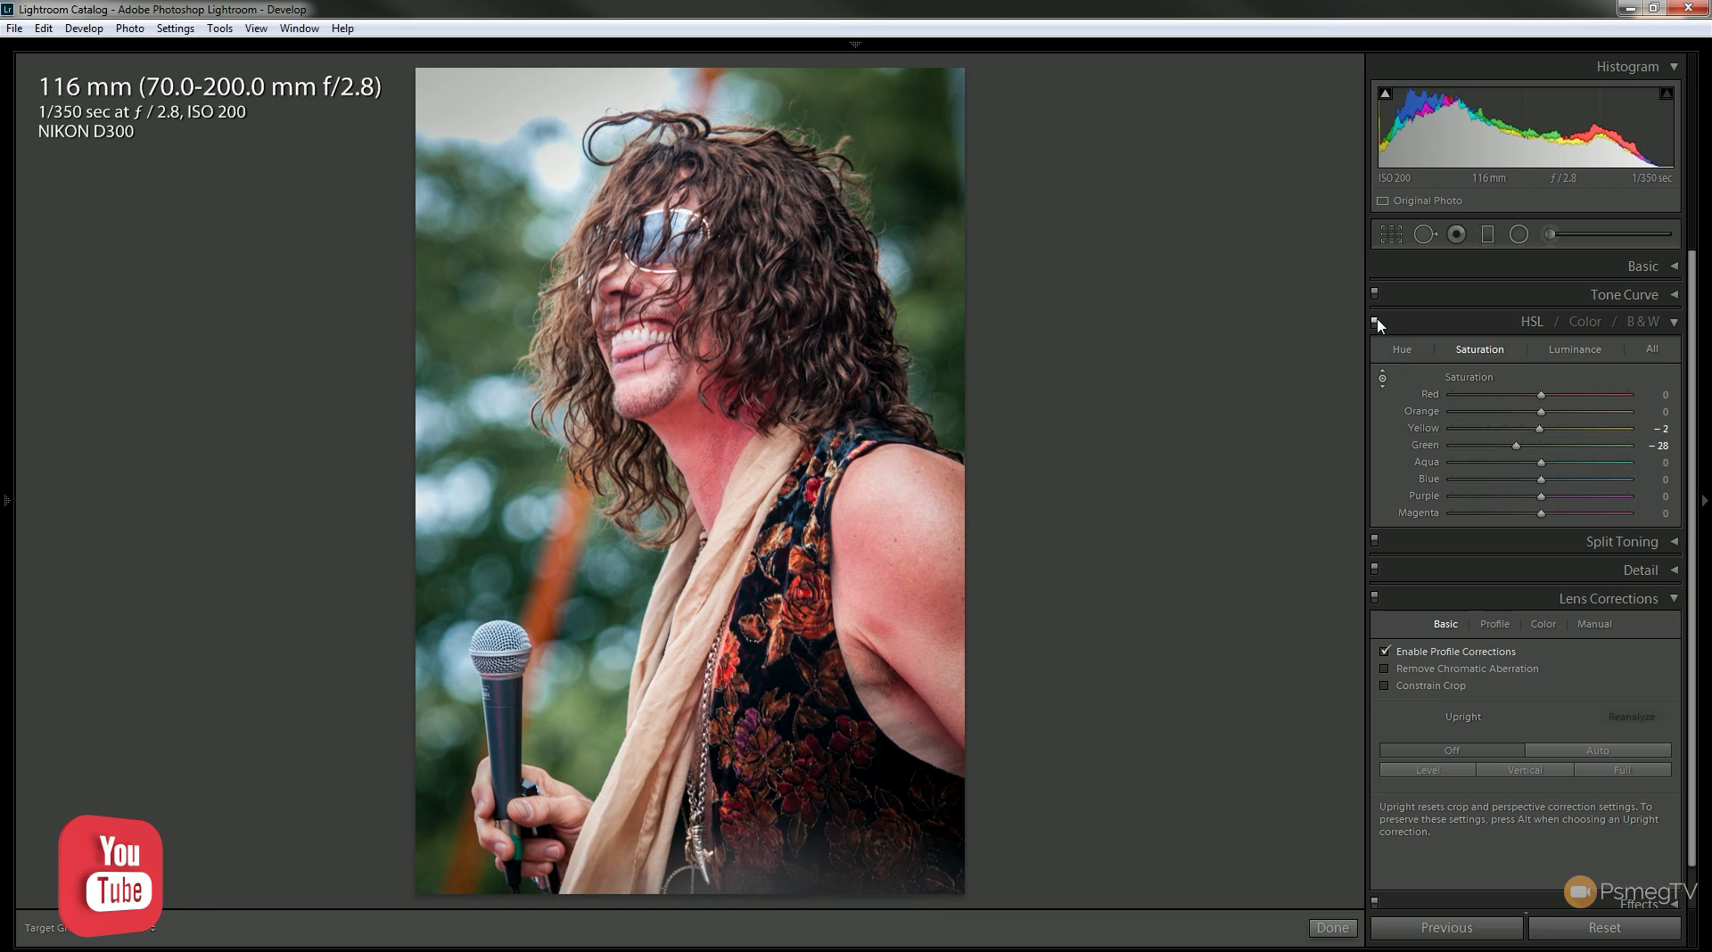
pyautogui.click(1382, 378)
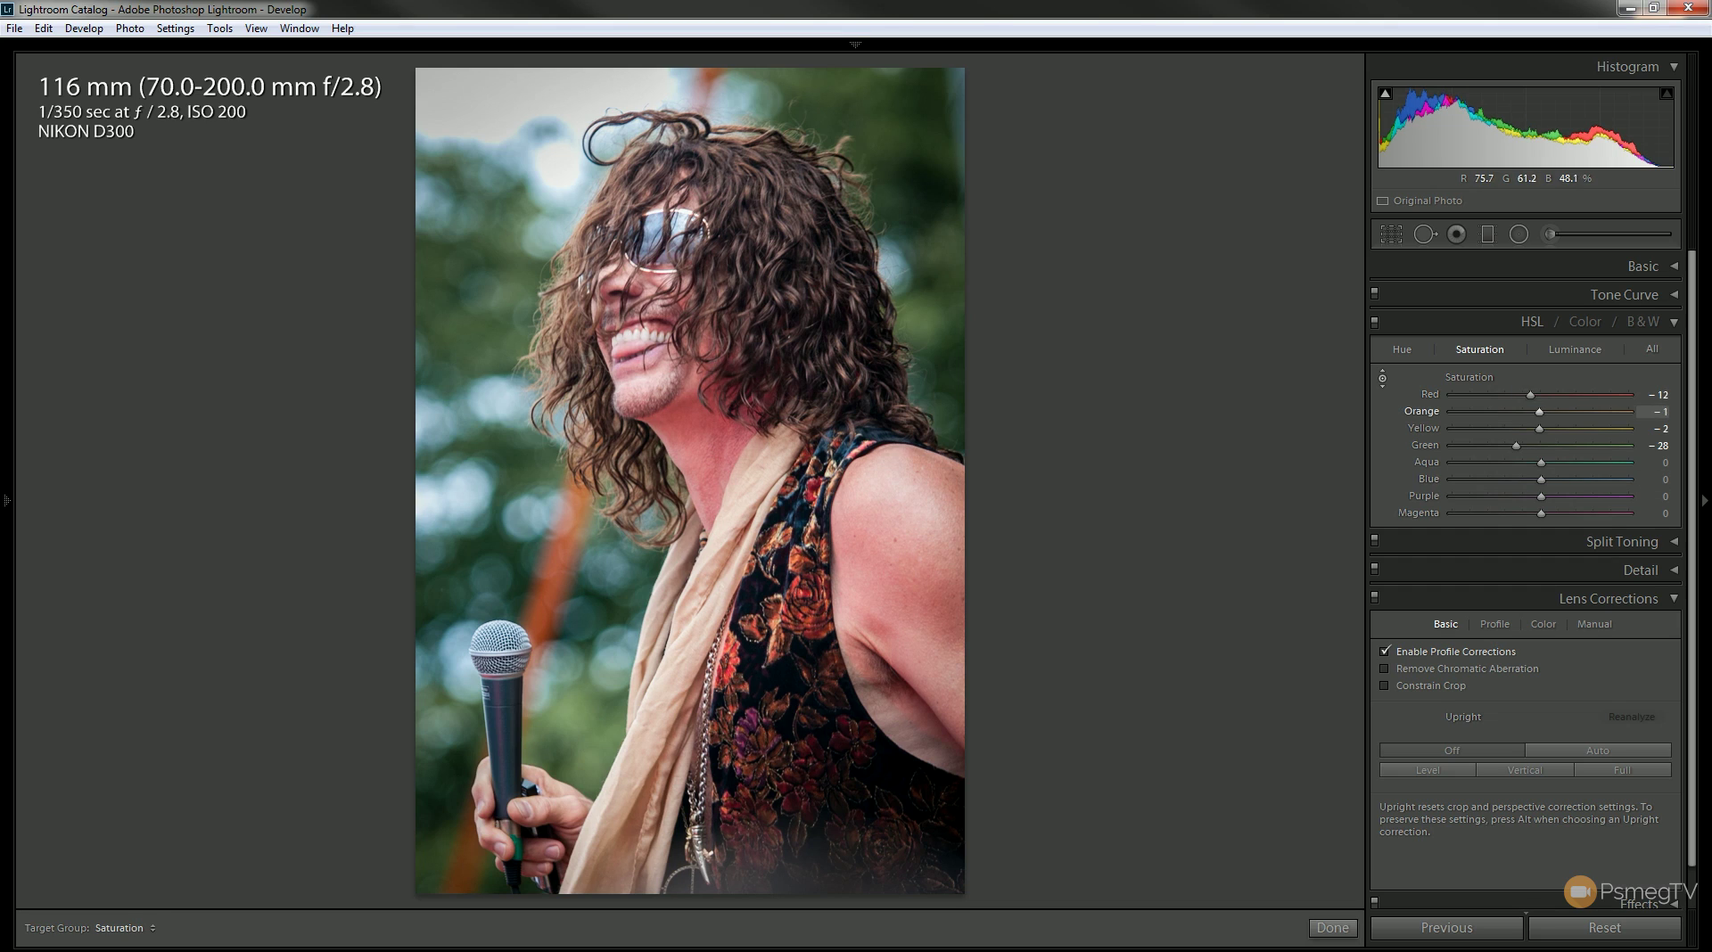
pyautogui.press('Up')
pyautogui.press('Up')
pyautogui.press('Up')
pyautogui.press('Up')
pyautogui.press('Up')
pyautogui.press('Up')
pyautogui.press('Up')
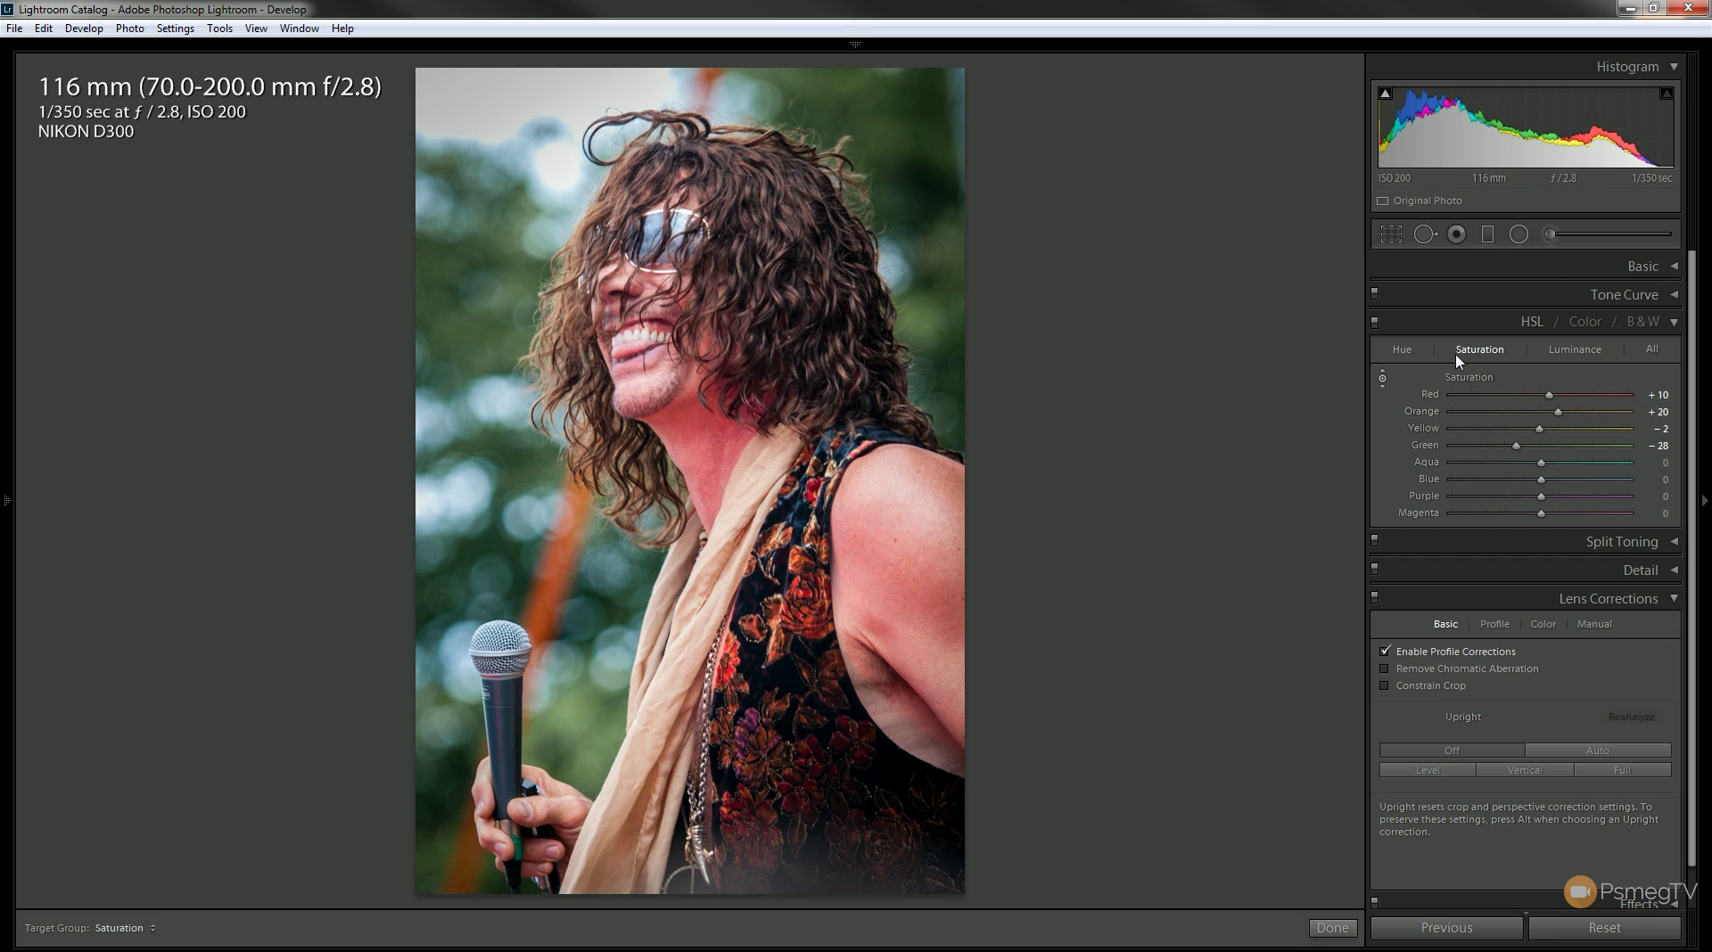
pyautogui.click(1382, 379)
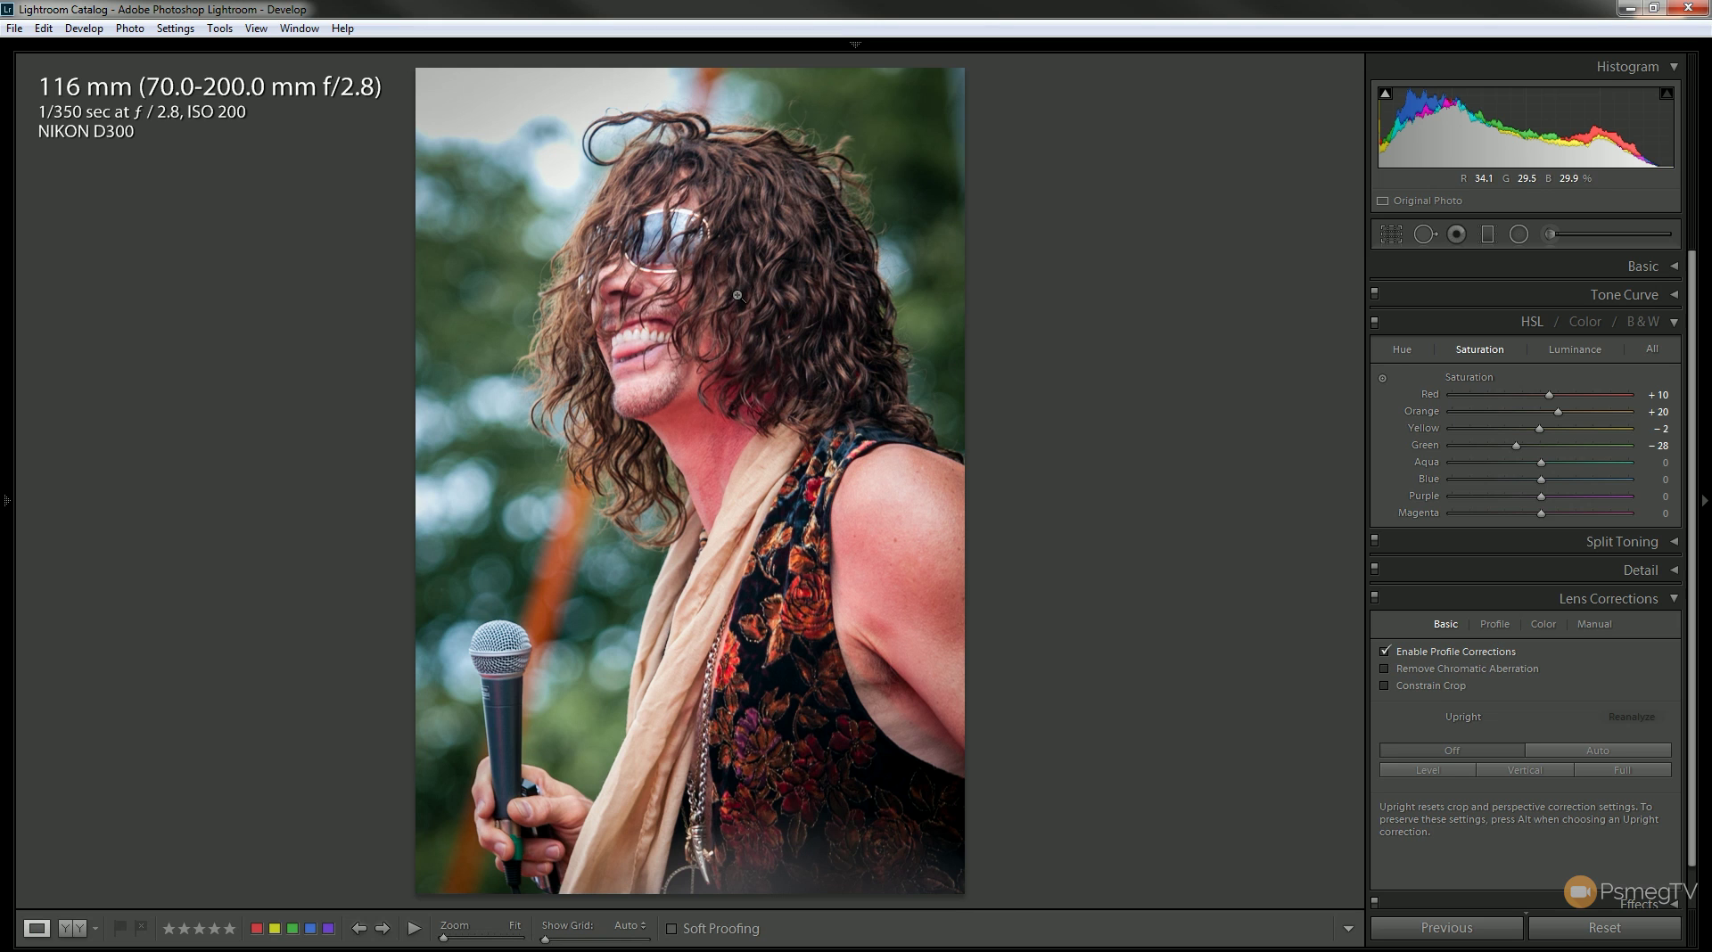
# Zoom to 1:2 on the singer's face, collapse HSL, and expand the Detail panel
pyautogui.click(764, 276)
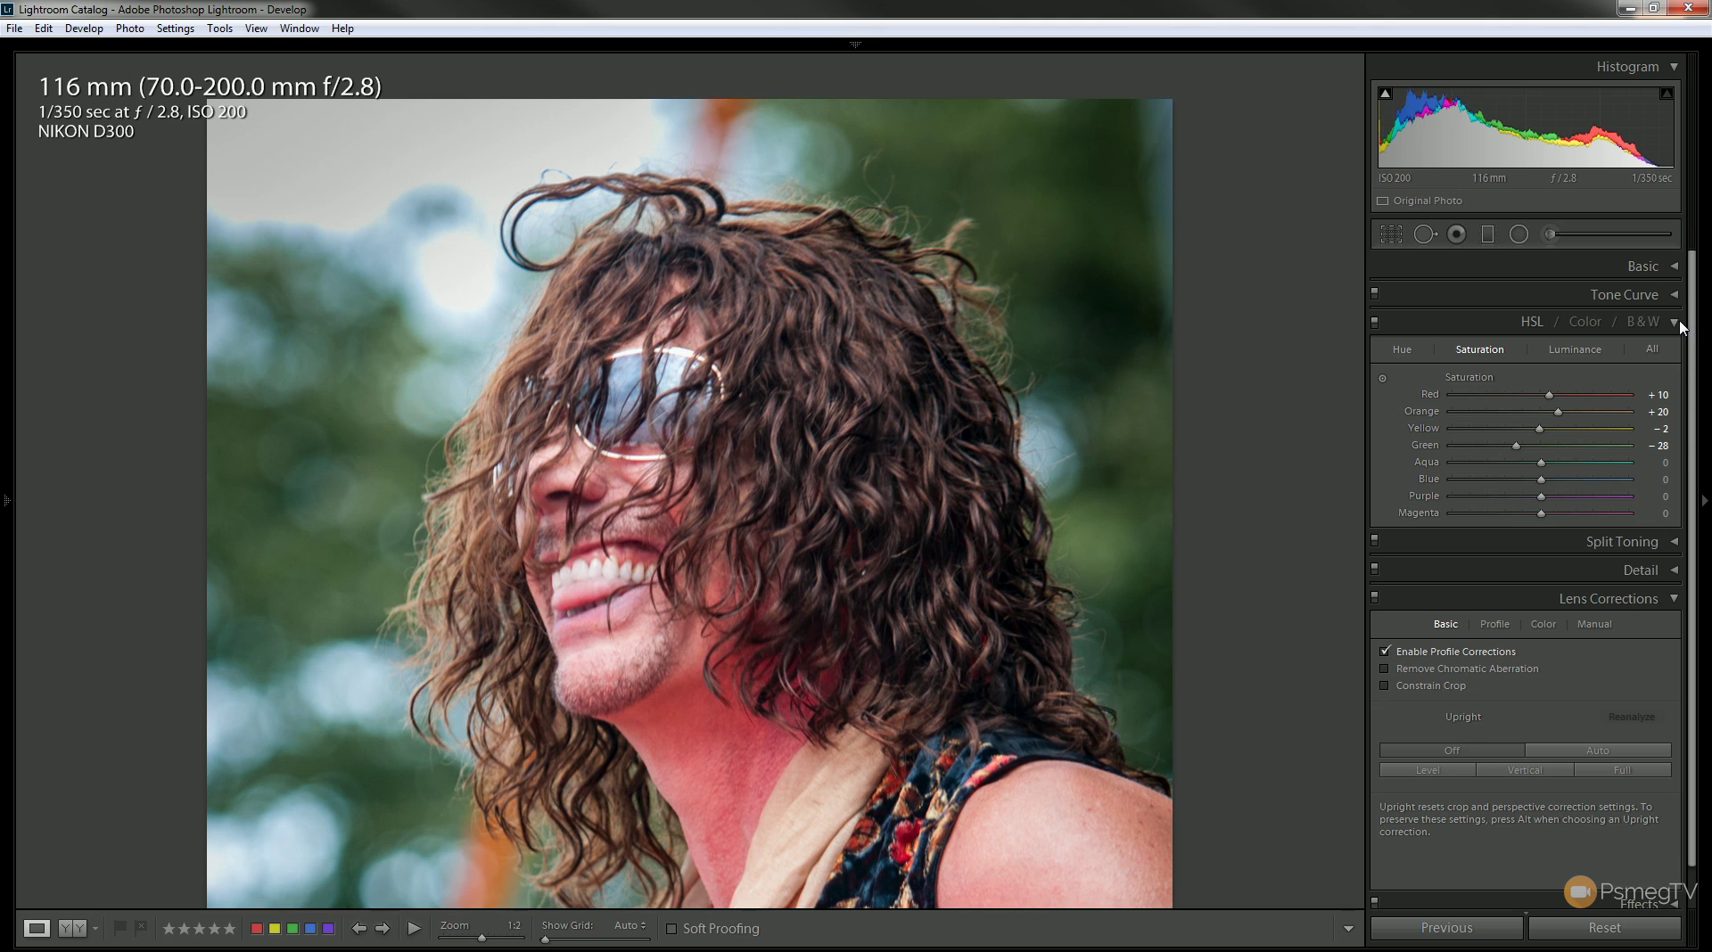
pyautogui.click(1680, 327)
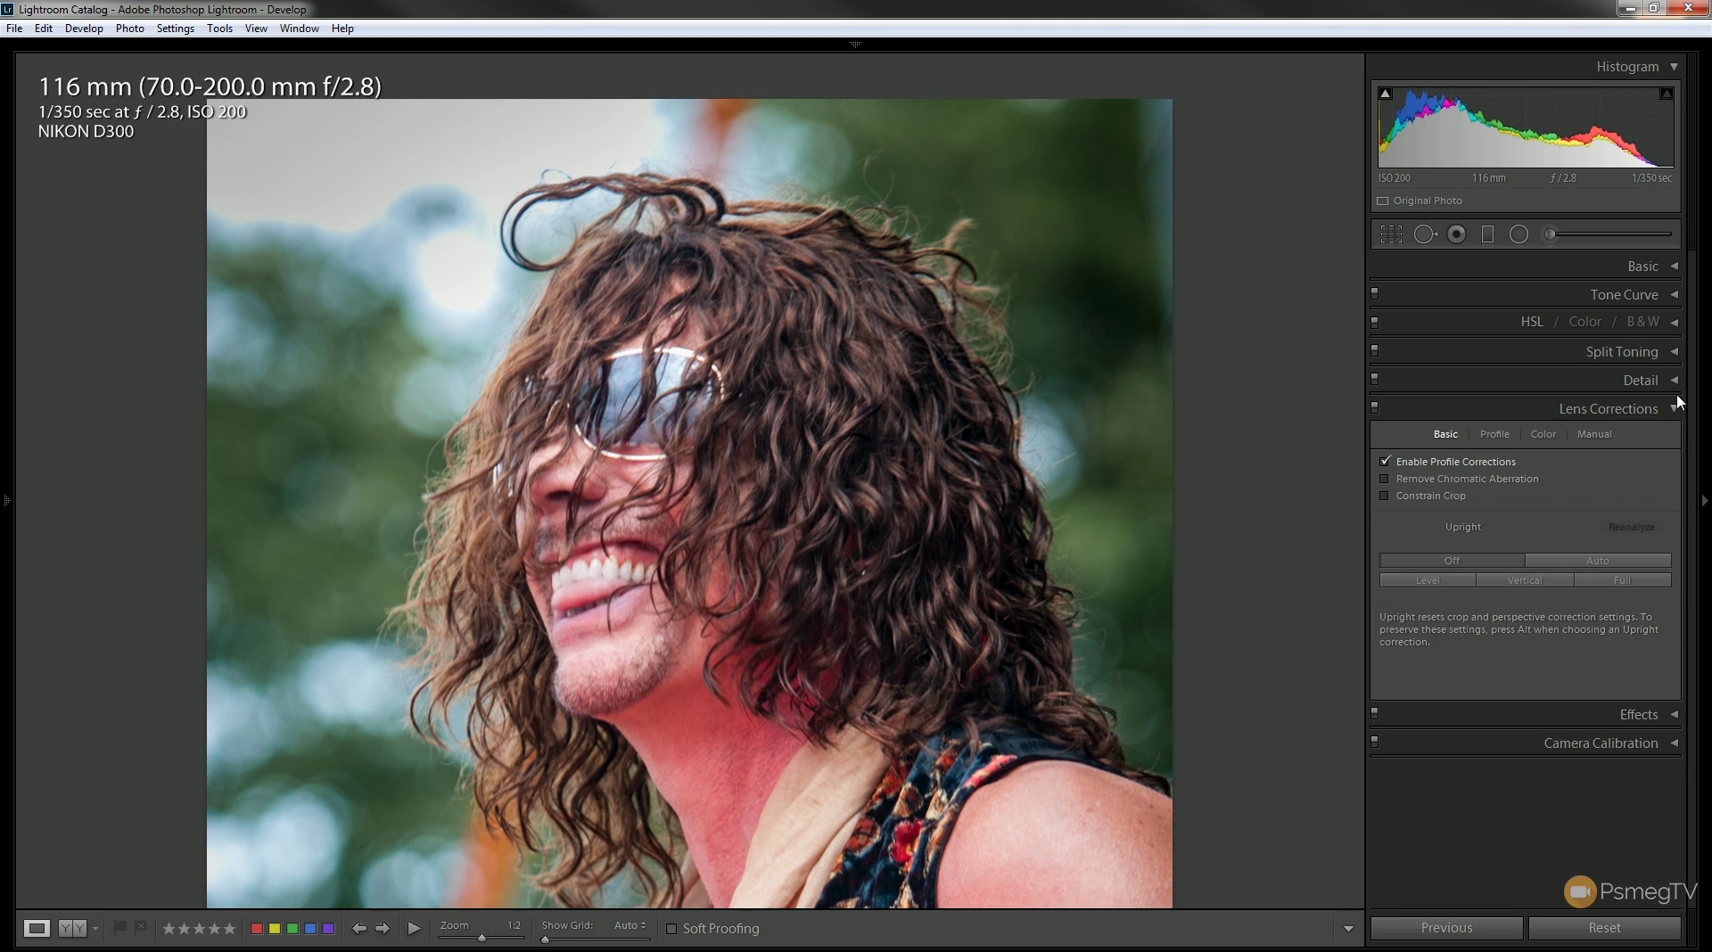
pyautogui.click(1675, 381)
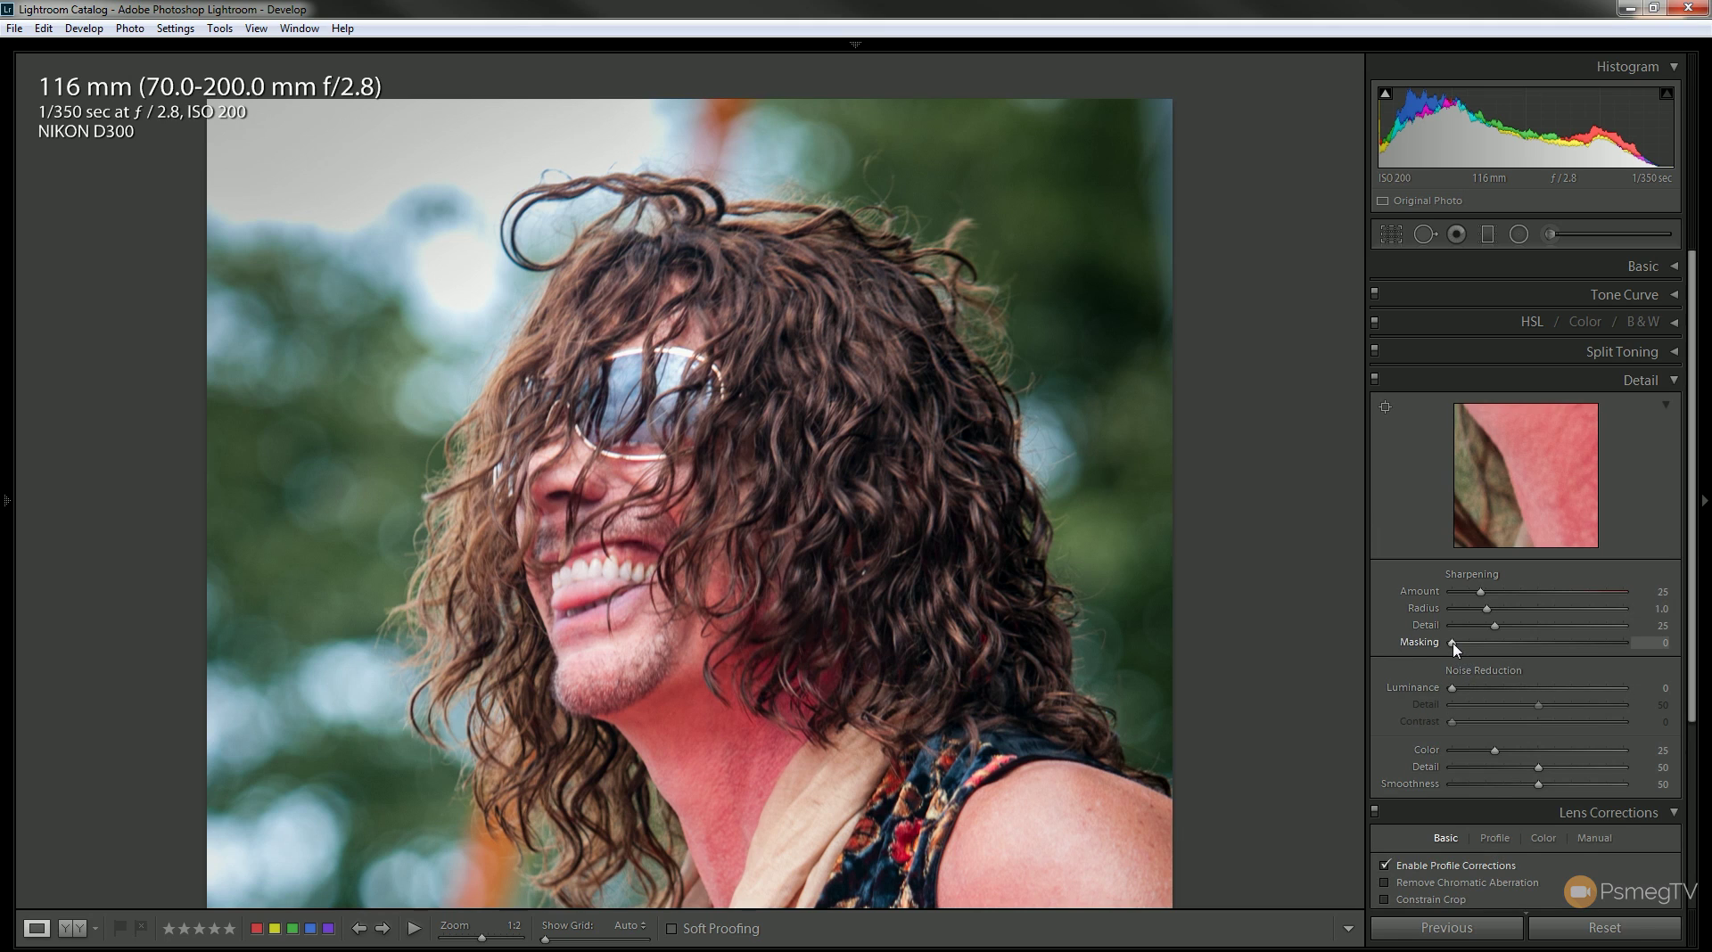
# Set sharpening Masking to 46 while previewing the mask, then Amount to 80 and Radius to 1.4
pyautogui.press('alt')
pyautogui.moveTo(1455, 647); pyautogui.dragTo(1533, 646)
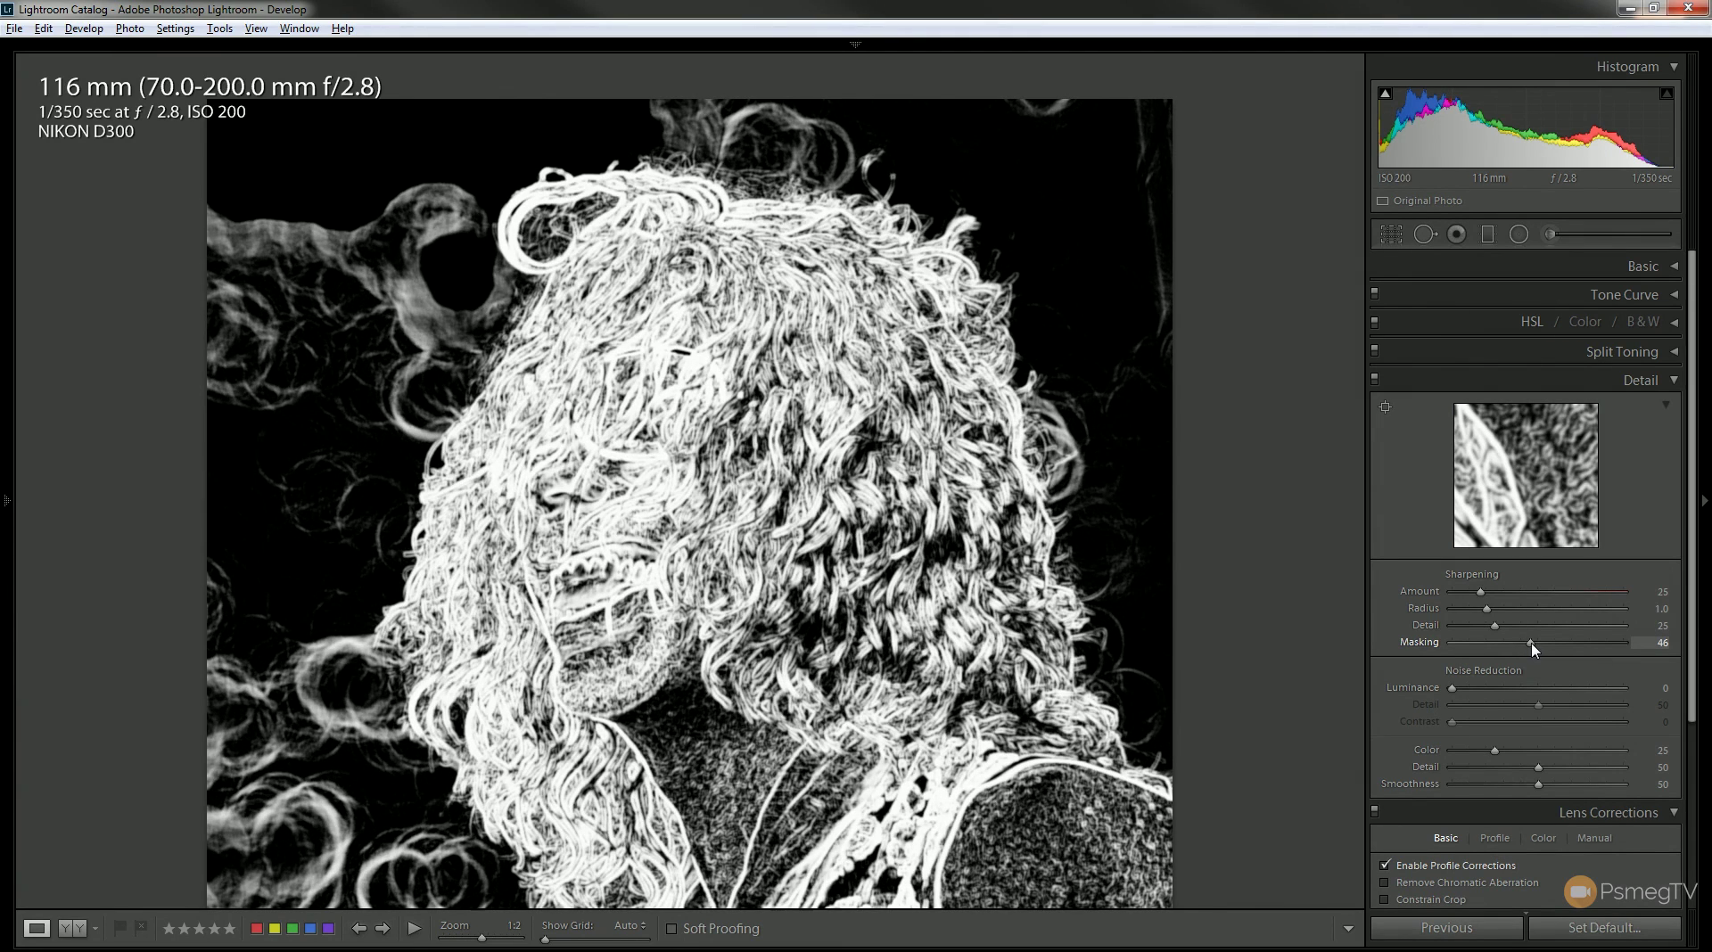
pyautogui.moveTo(1533, 649); pyautogui.dragTo(1532, 648)
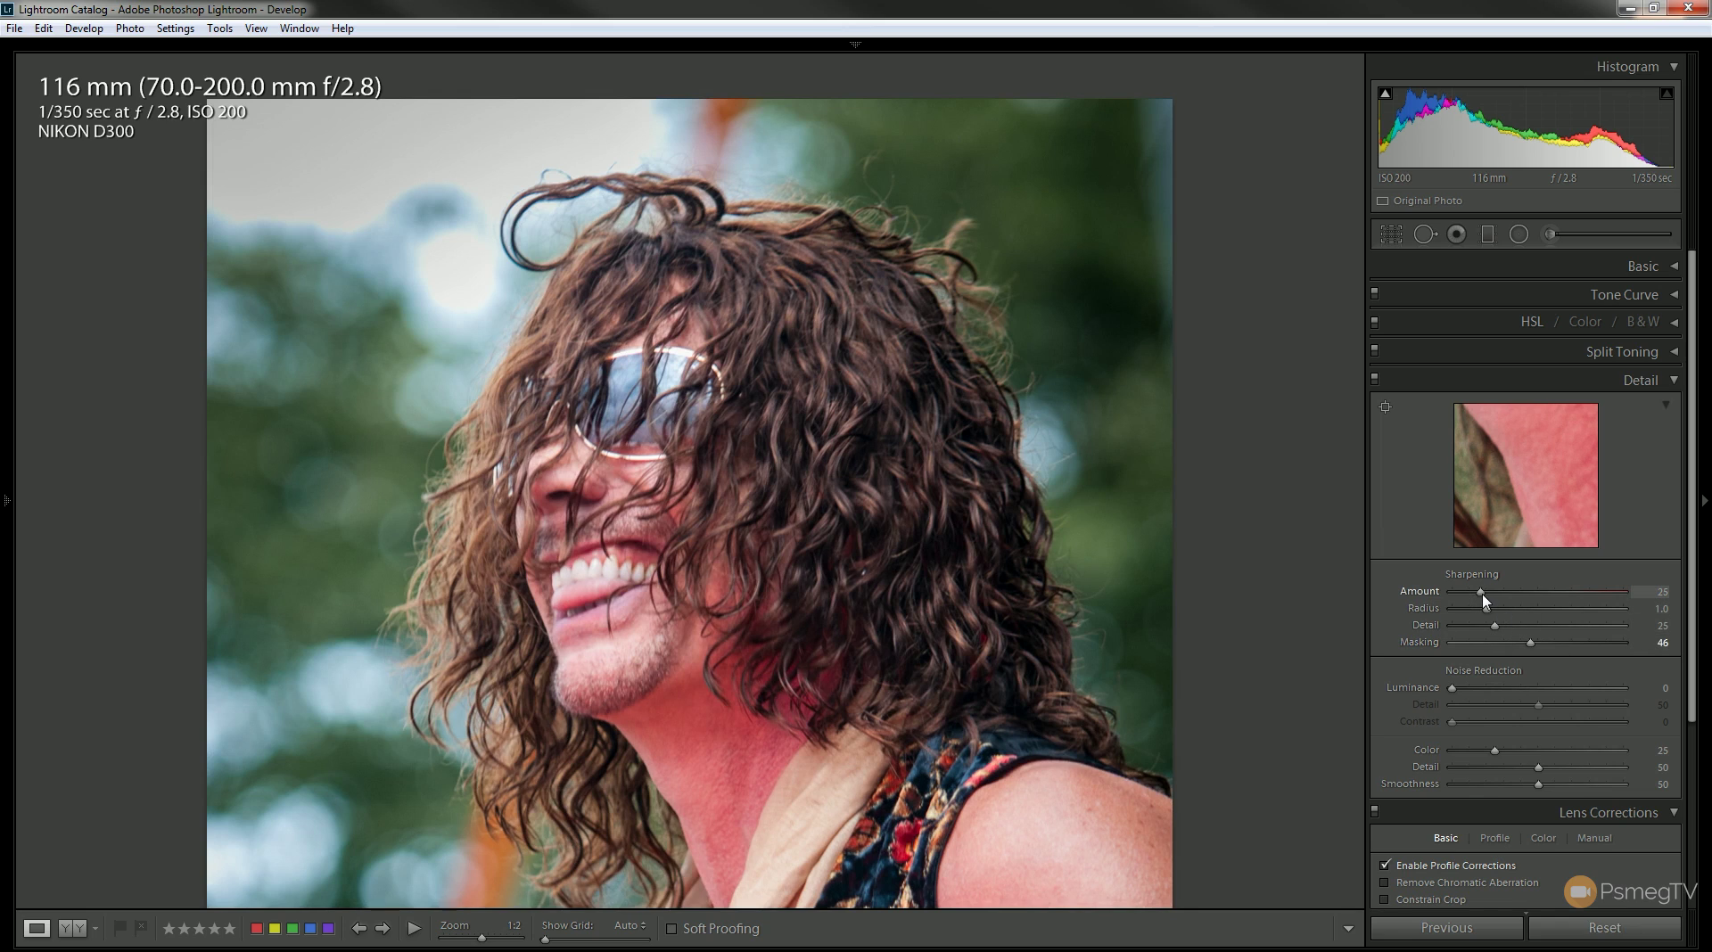
pyautogui.moveTo(1482, 594); pyautogui.dragTo(1538, 600)
pyautogui.moveTo(1542, 596); pyautogui.dragTo(1546, 595)
pyautogui.moveTo(1487, 609); pyautogui.dragTo(1495, 609)
pyautogui.moveTo(1511, 610); pyautogui.dragTo(1517, 610)
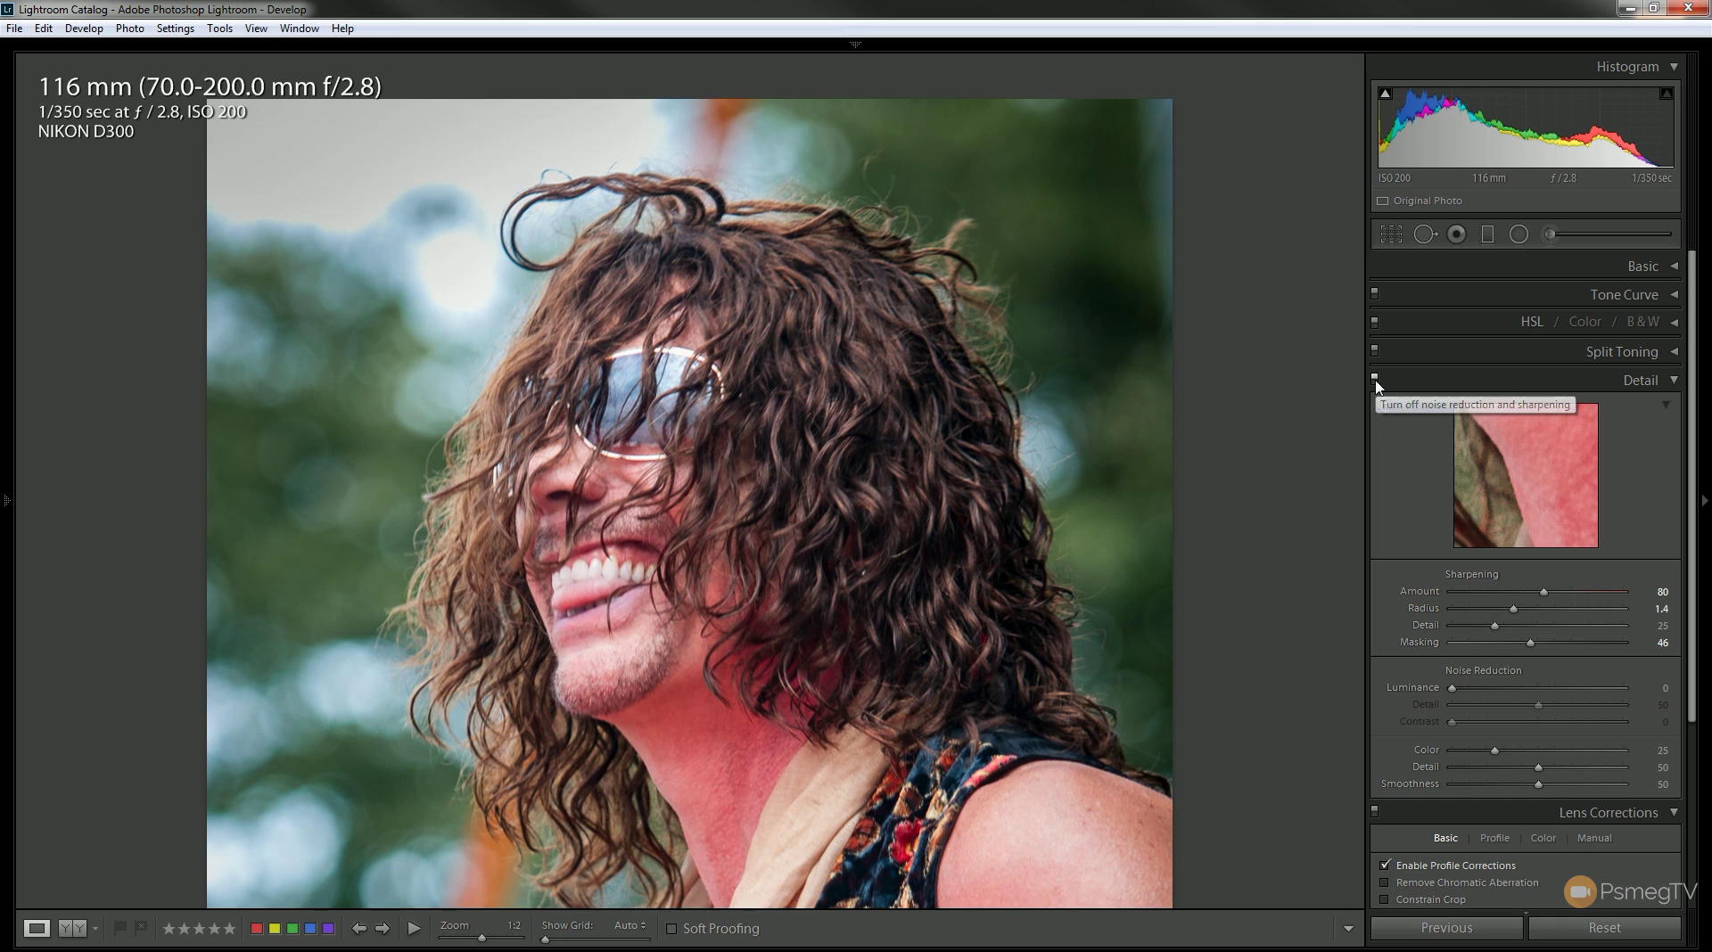
# Toggle sharpening off and on, inspect the torso and microphone, then collapse Detail and Lens Corrections
pyautogui.click(1375, 380)
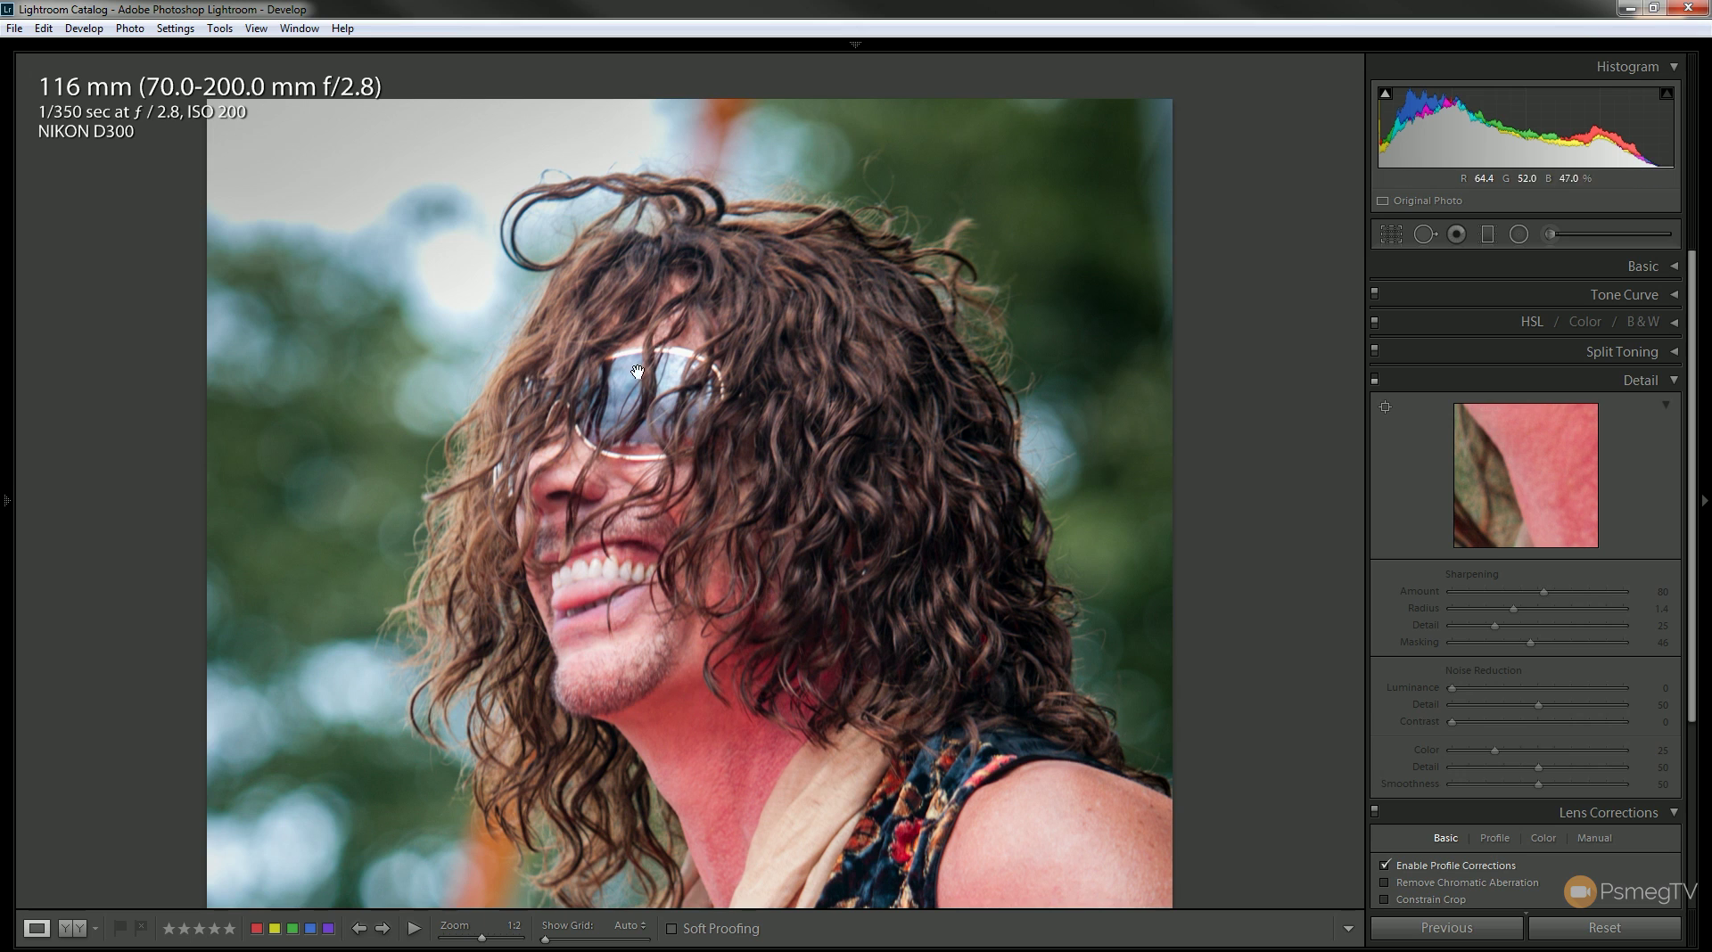
pyautogui.click(1375, 381)
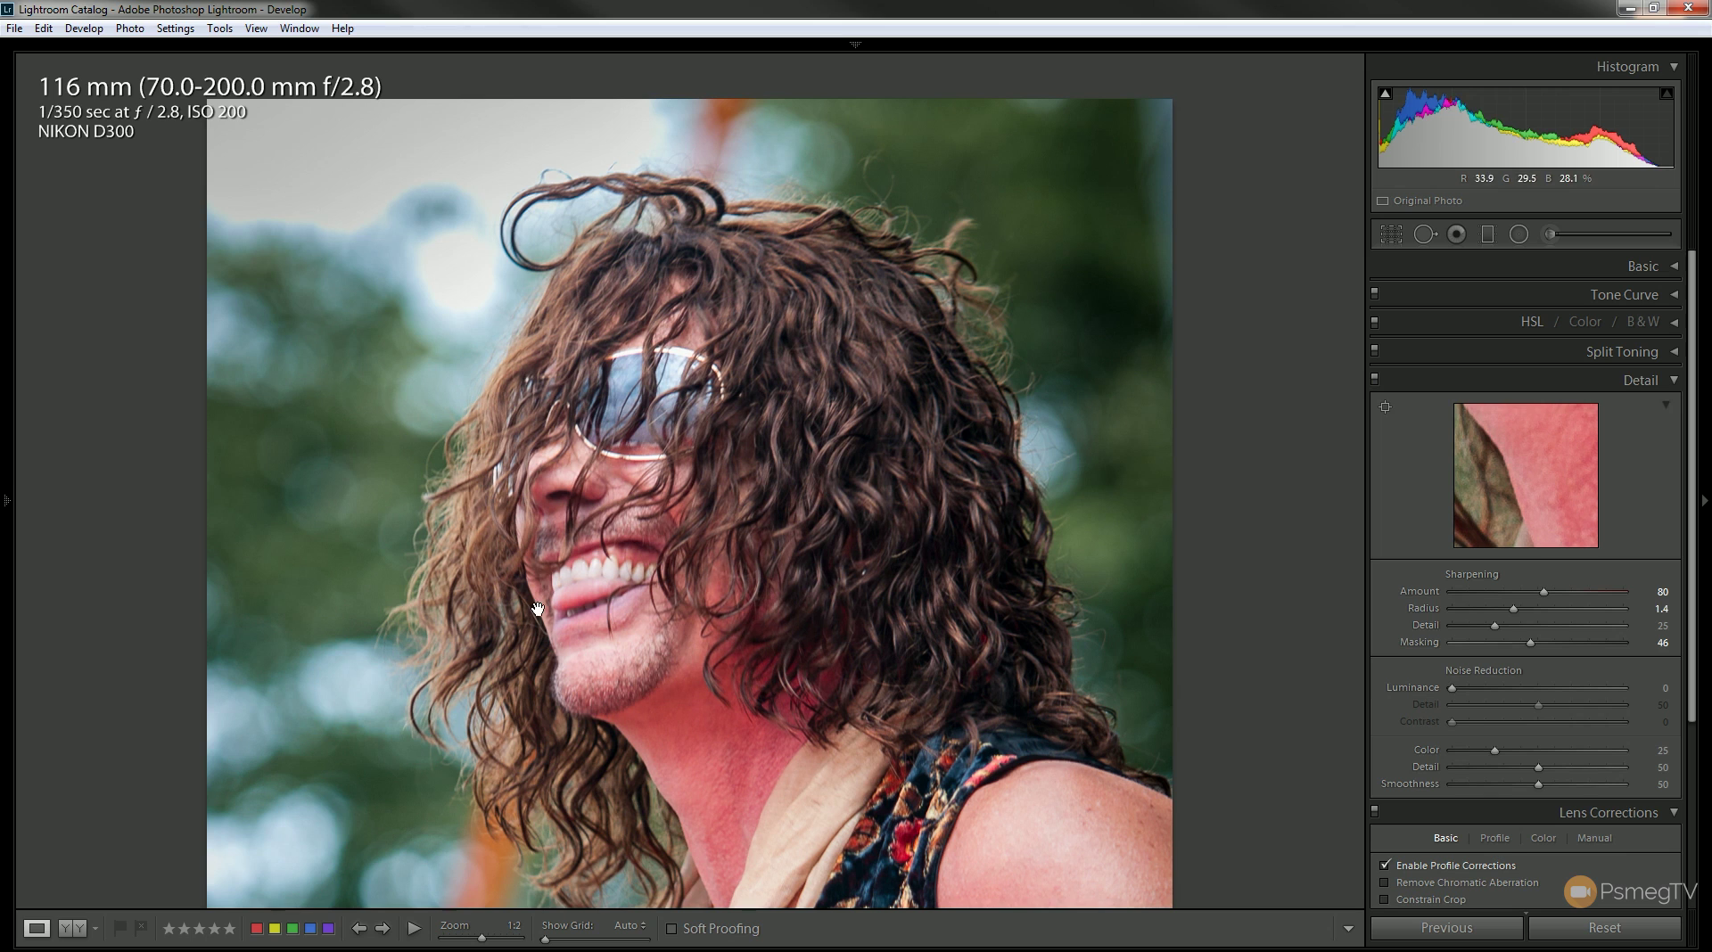
pyautogui.moveTo(802, 796); pyautogui.dragTo(713, 320)
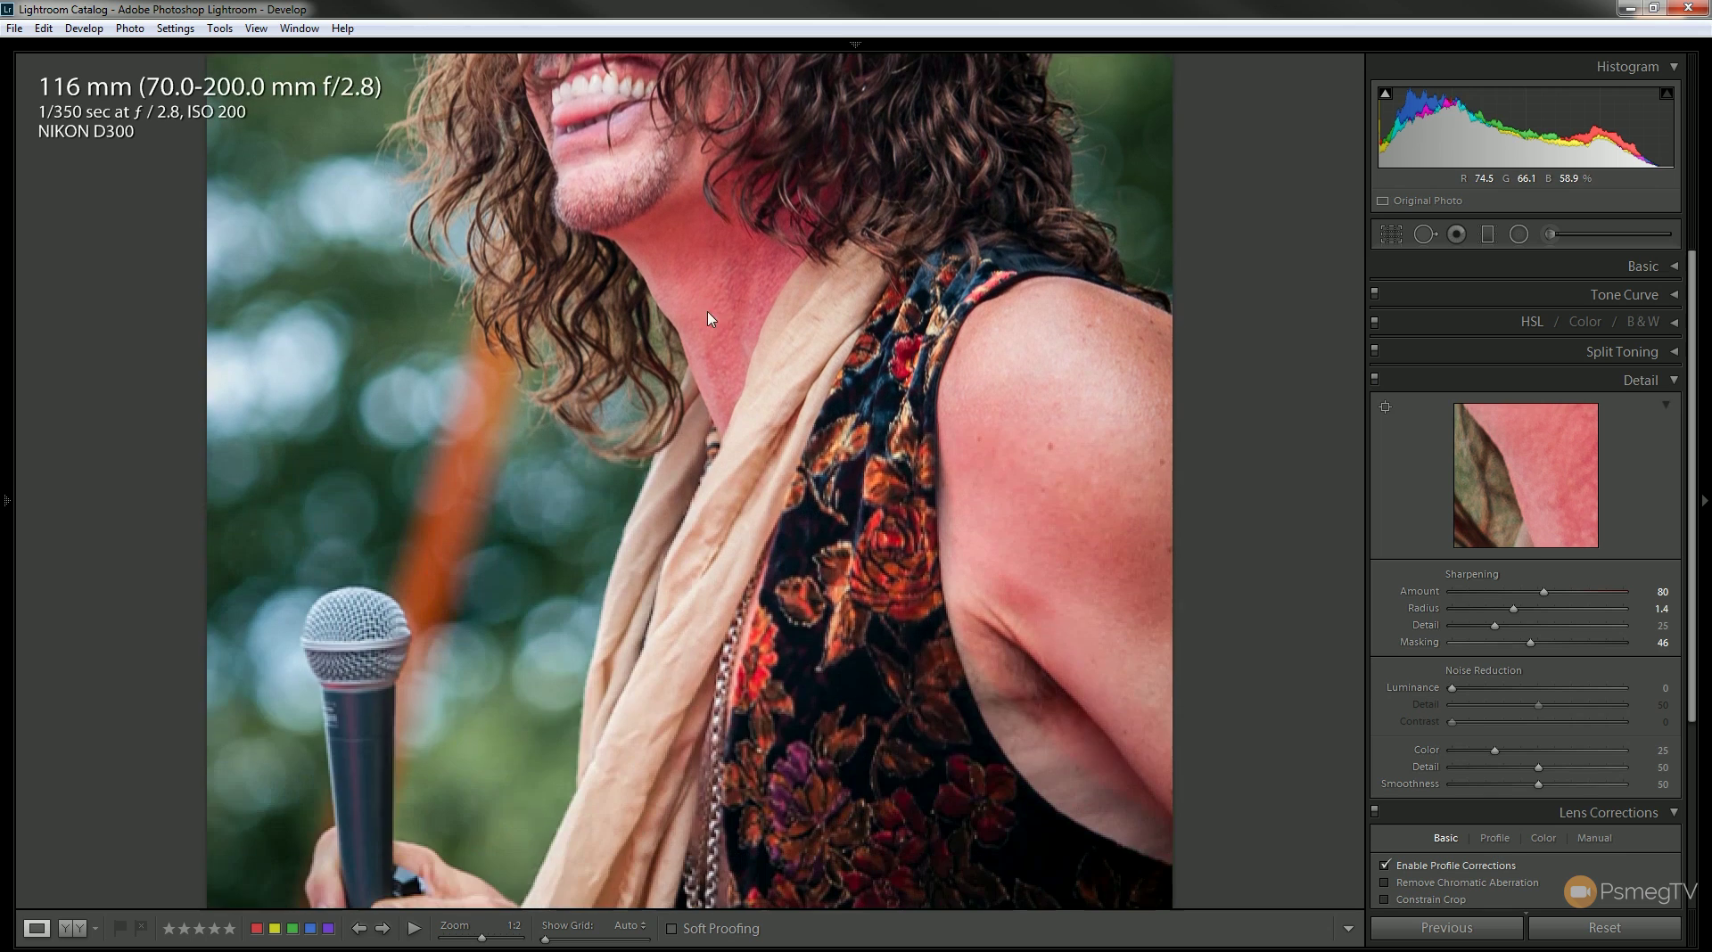
pyautogui.scroll(5, 766, 454)
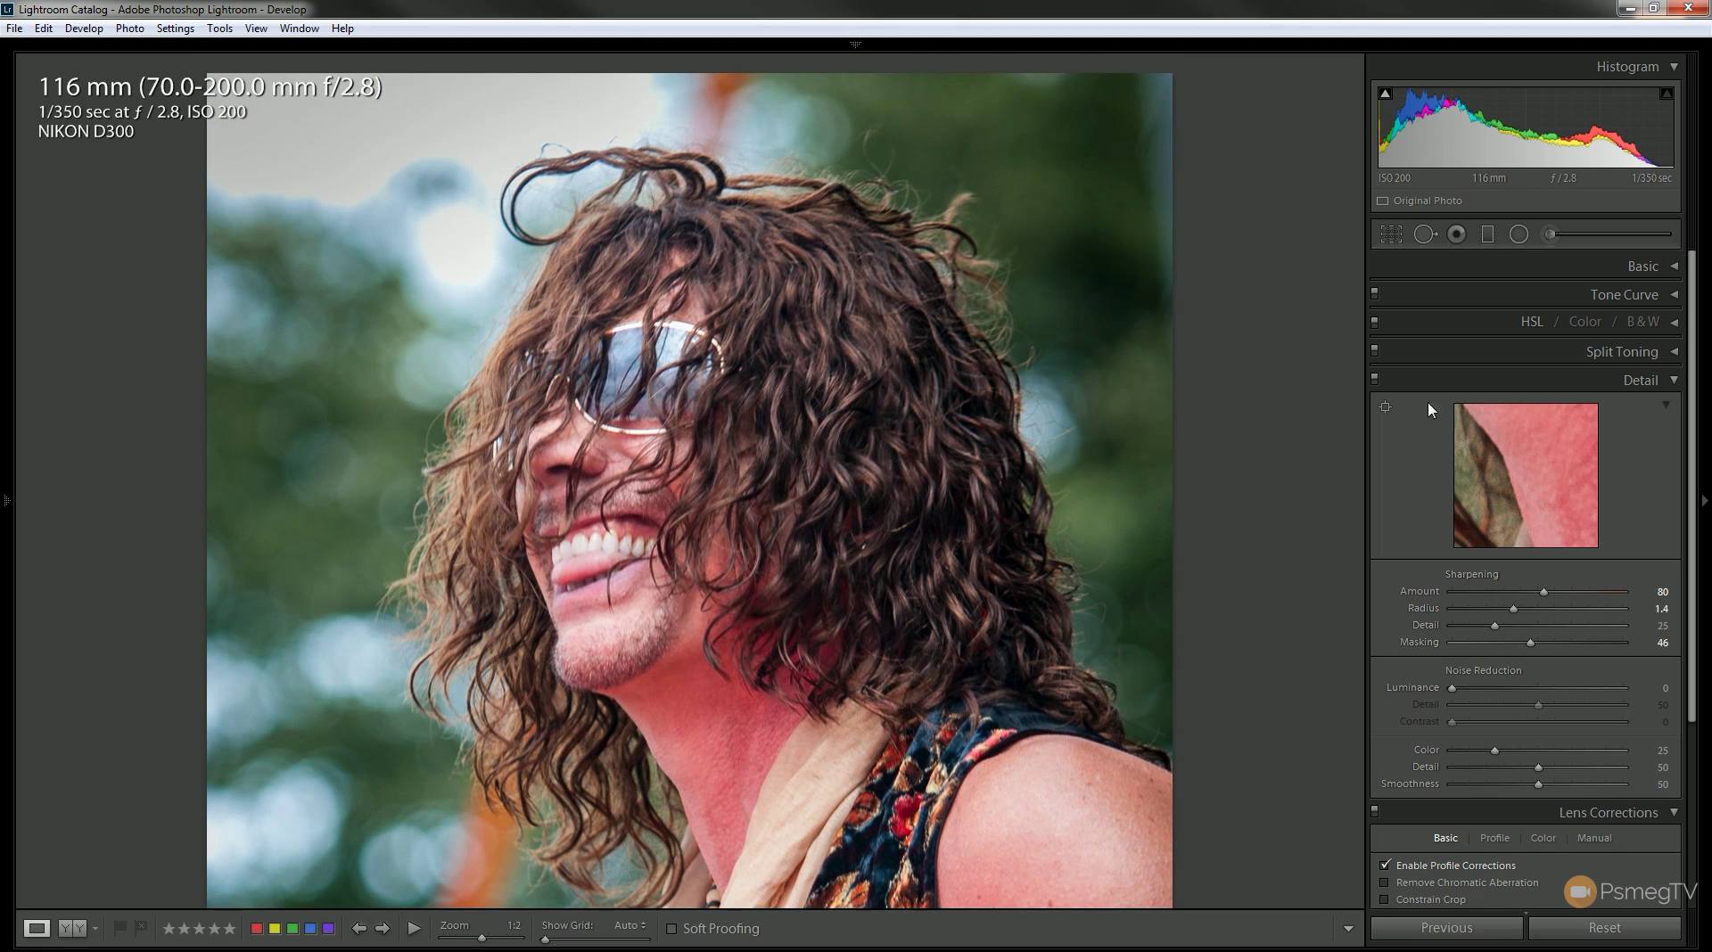
pyautogui.click(1669, 382)
pyautogui.click(1673, 408)
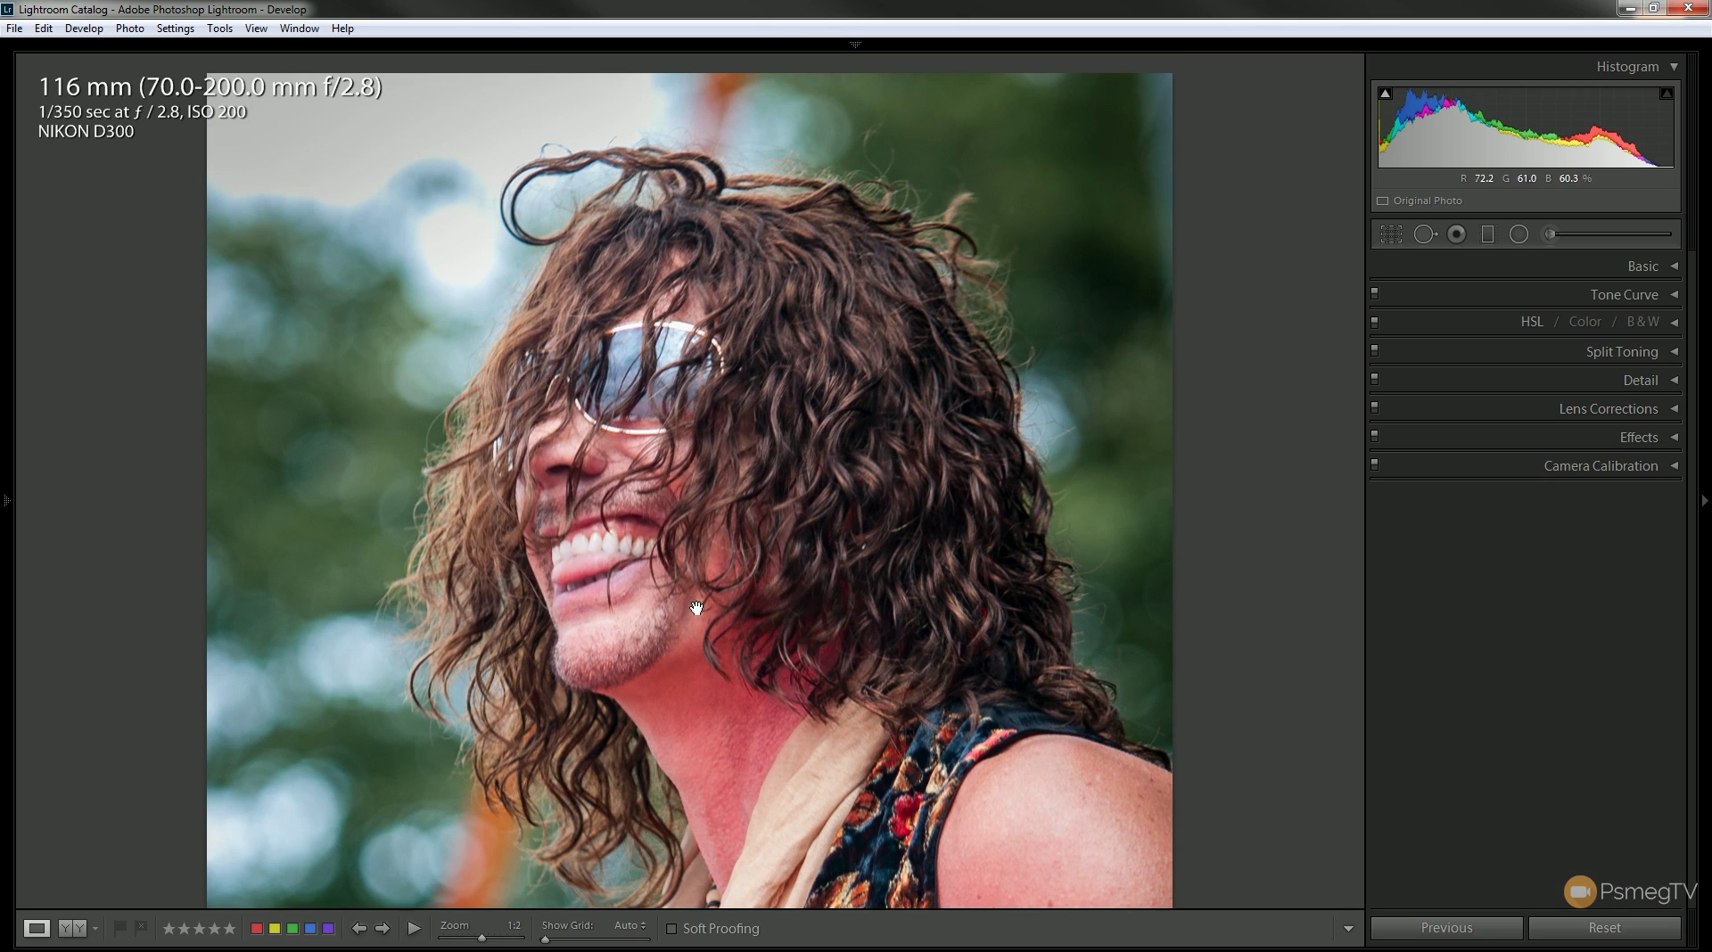
# Zoom the portrait to Fit and compare the original and edited concert photo side by side
pyautogui.click(785, 596)
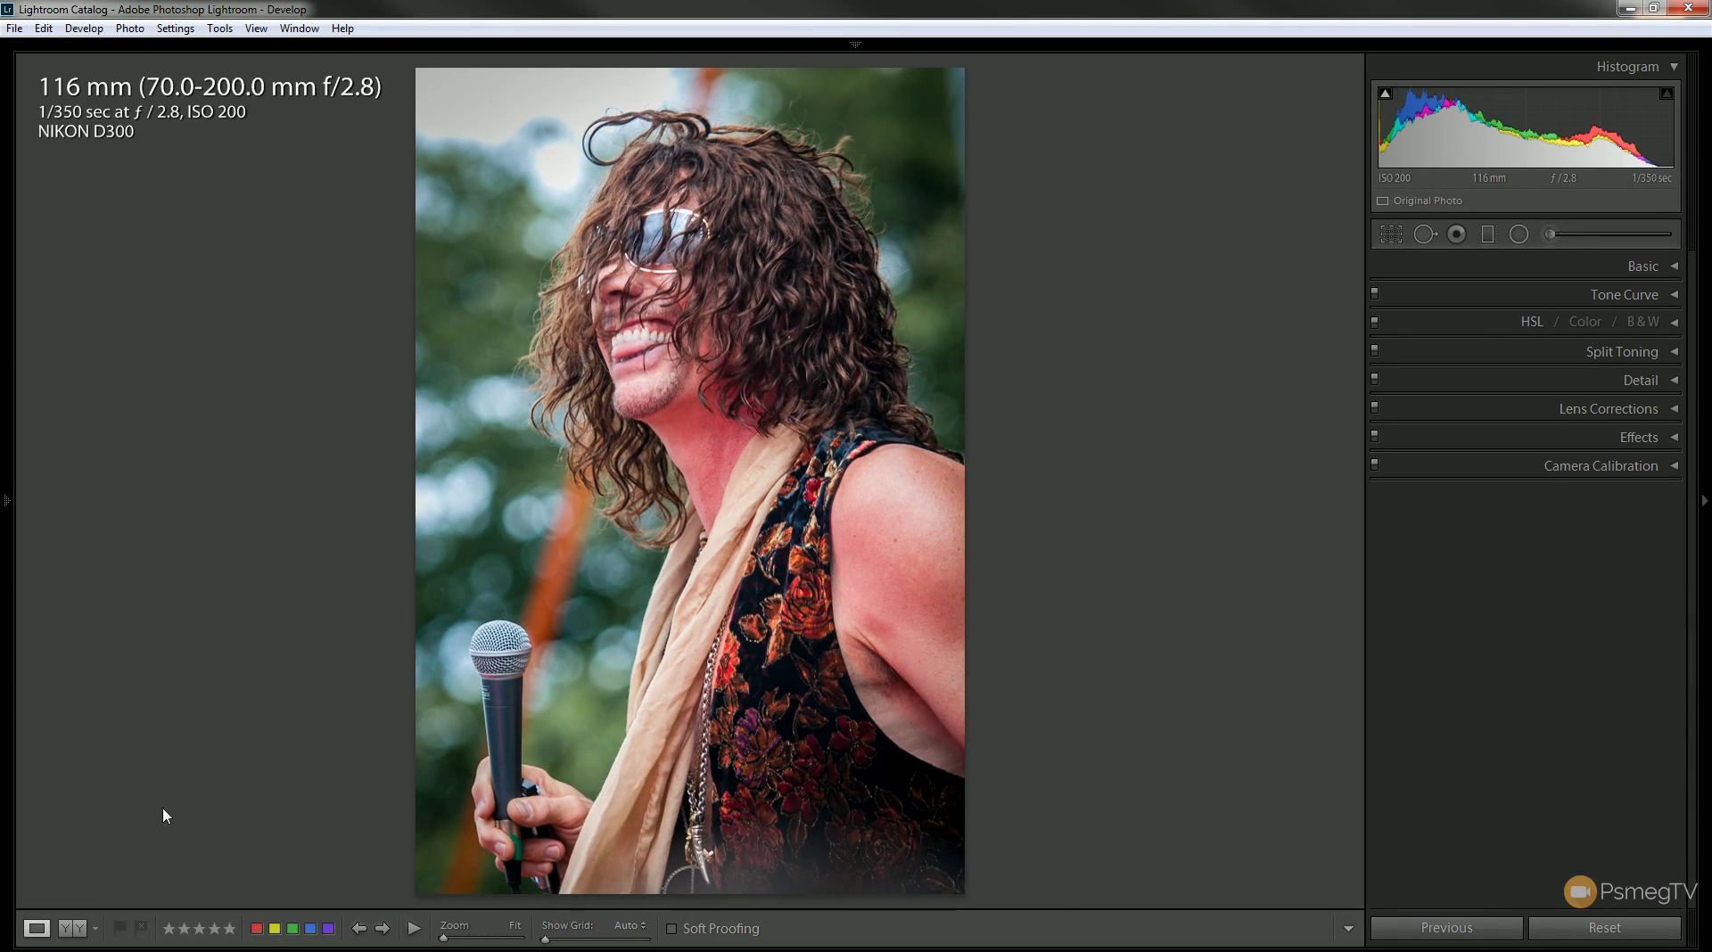
pyautogui.click(76, 930)
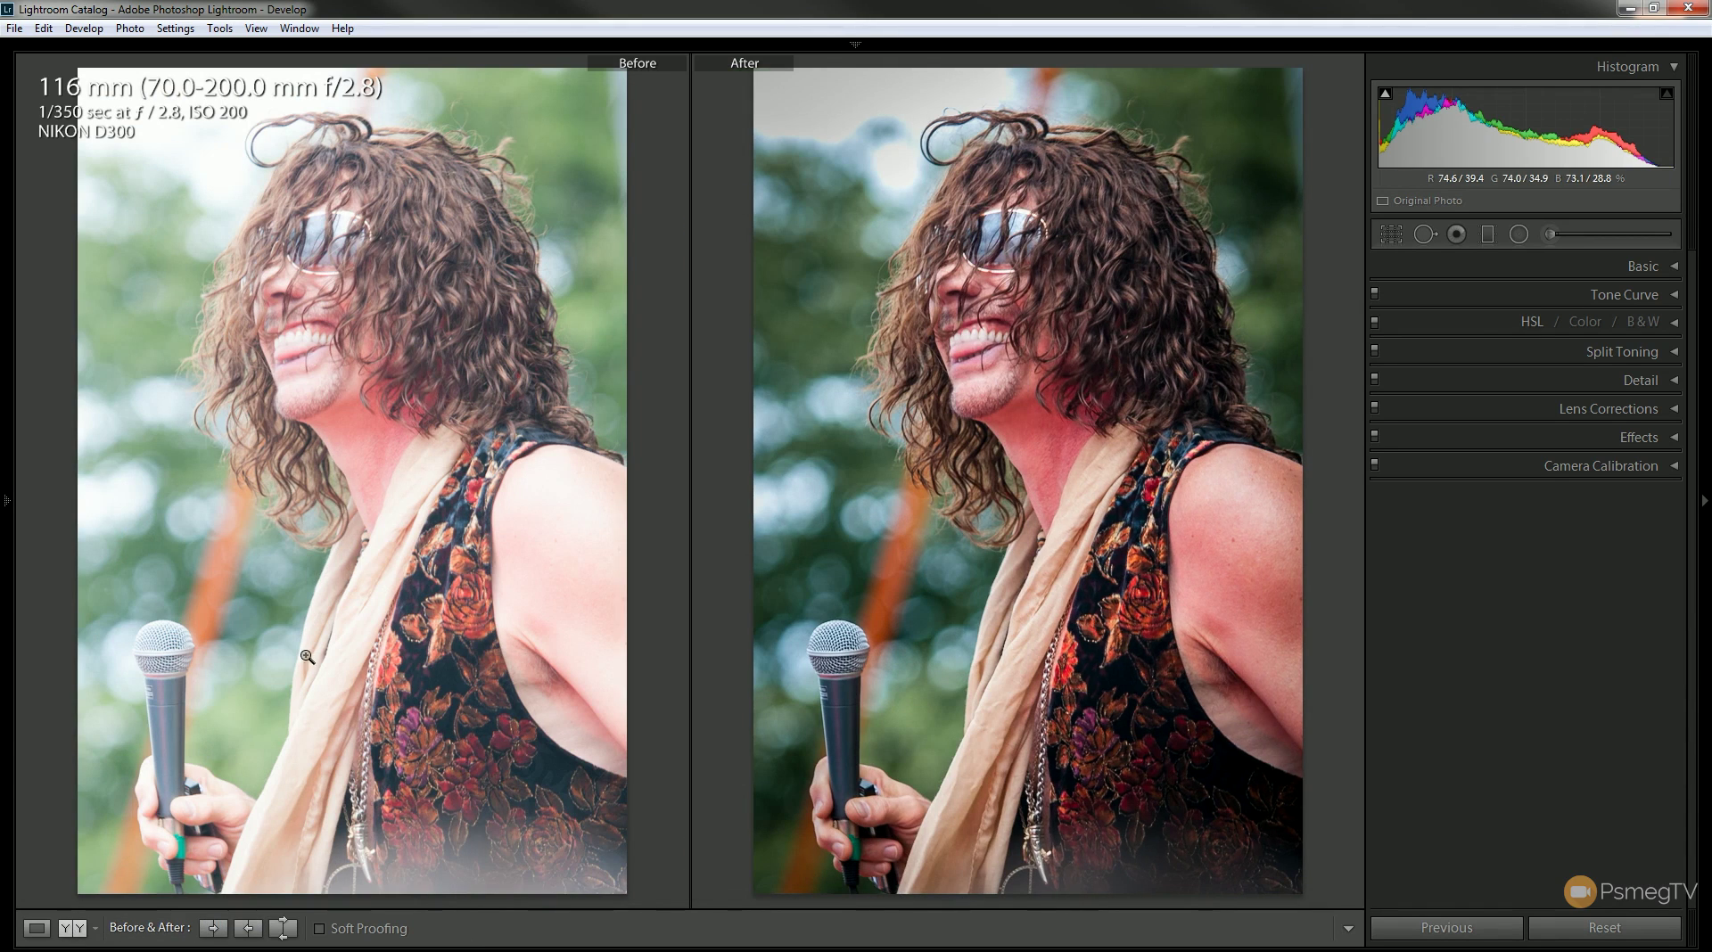